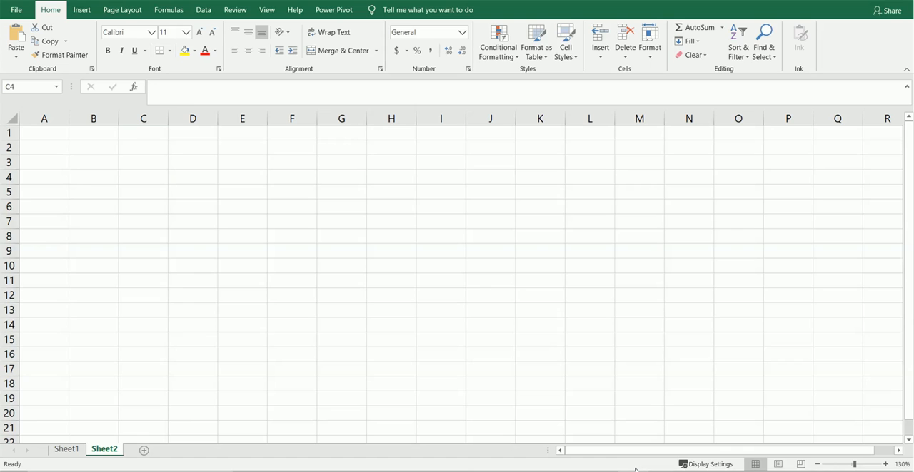
Step: Enter =RANDBETWEEN(1,100) in D4 and fill it down through D17
{"action": "left_click", "coordinate": [188, 176]}
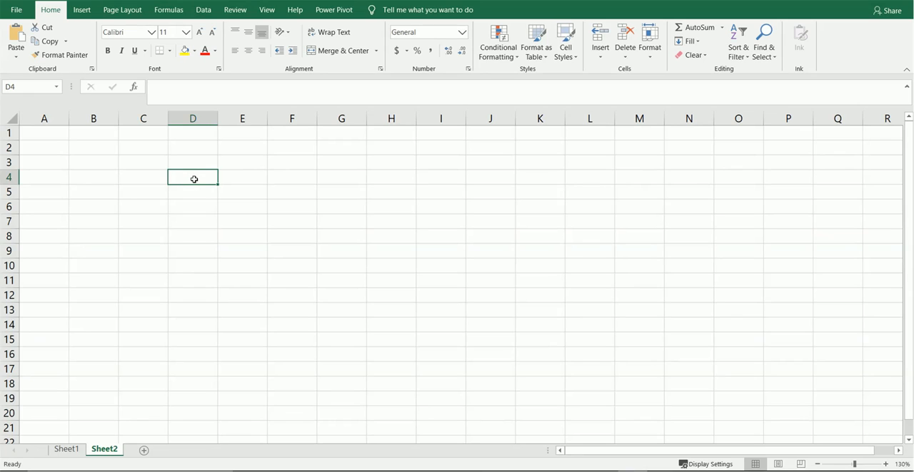
{"action": "type", "text": "=r"}
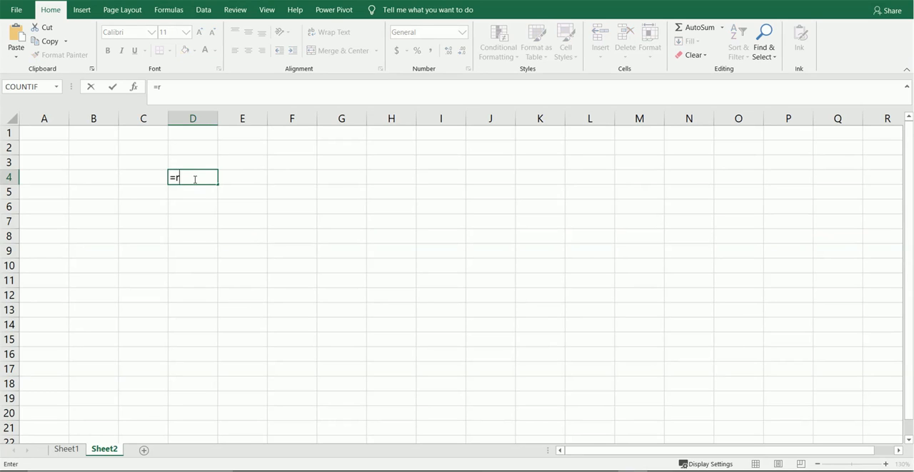
{"action": "type", "text": "andbetwee"}
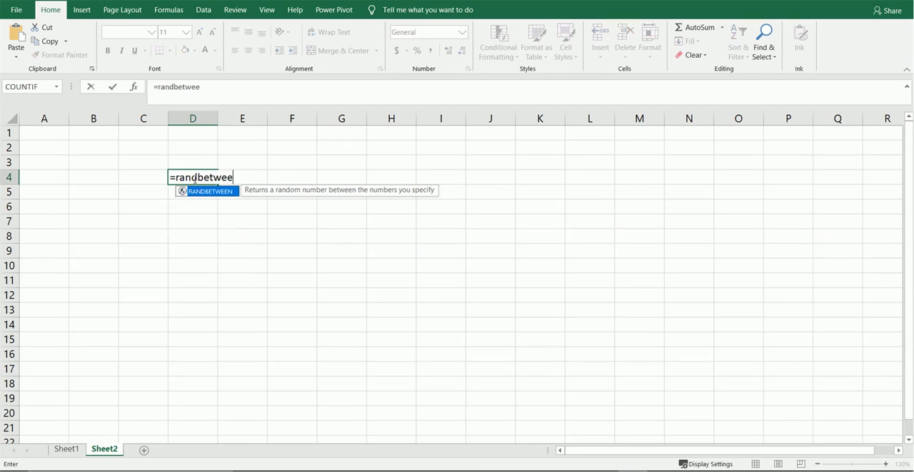
{"action": "type", "text": "n(1"}
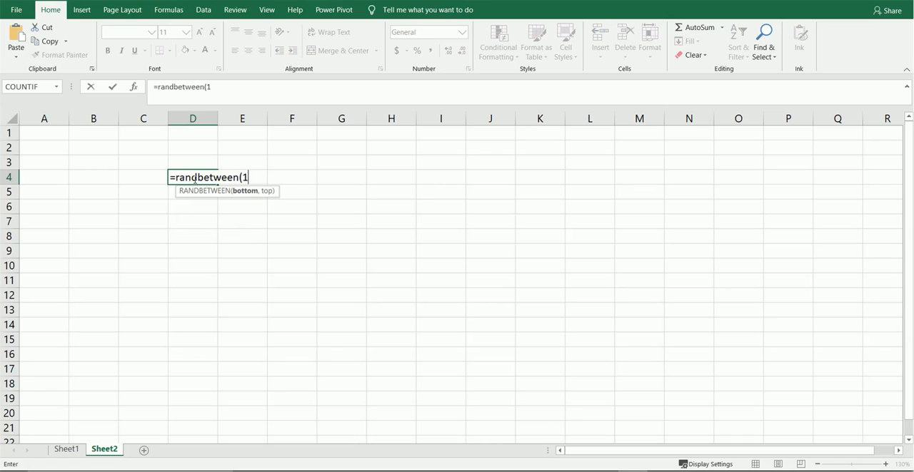
{"action": "type", "text": ",100)"}
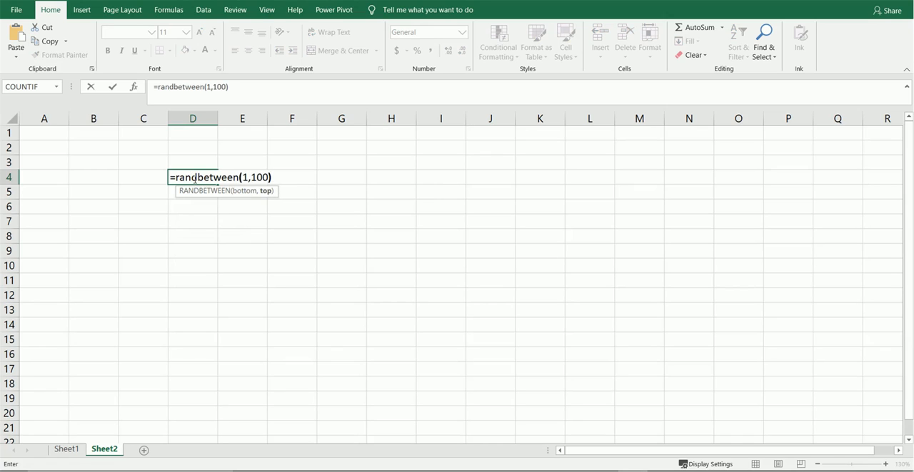
{"action": "key", "text": "Return"}
{"action": "left_click", "coordinate": [215, 178]}
{"action": "left_click_drag", "start_coordinate": [217, 184], "coordinate": [218, 372]}
Step: Replace the random-number formulas in D4:D17 with their static values
{"action": "key", "text": "ctrl+c"}
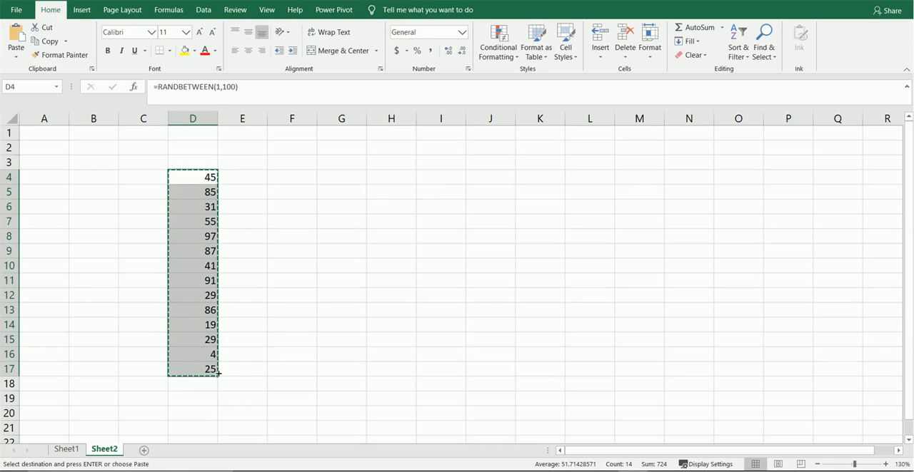
{"action": "key", "text": "ctrl+alt+v"}
{"action": "key", "text": "v"}
{"action": "key", "text": "Return"}
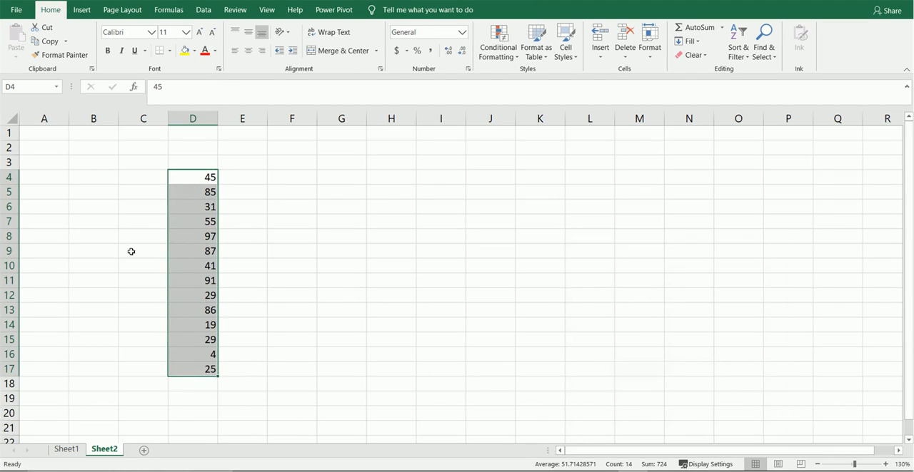
{"action": "key", "text": "Escape"}
Step: Enter =RANDBETWEEN(1,100) in E4, beside the first number of the existing column
{"action": "left_click", "coordinate": [177, 282]}
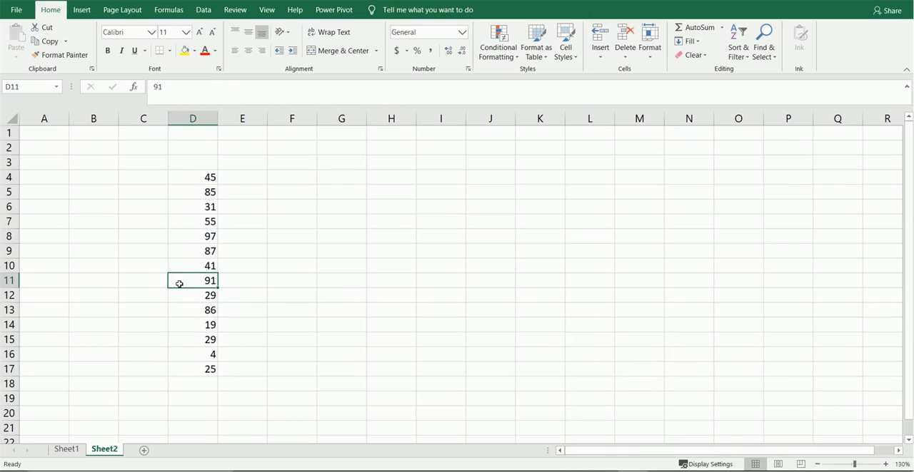
{"action": "key", "text": "ctrl+Up"}
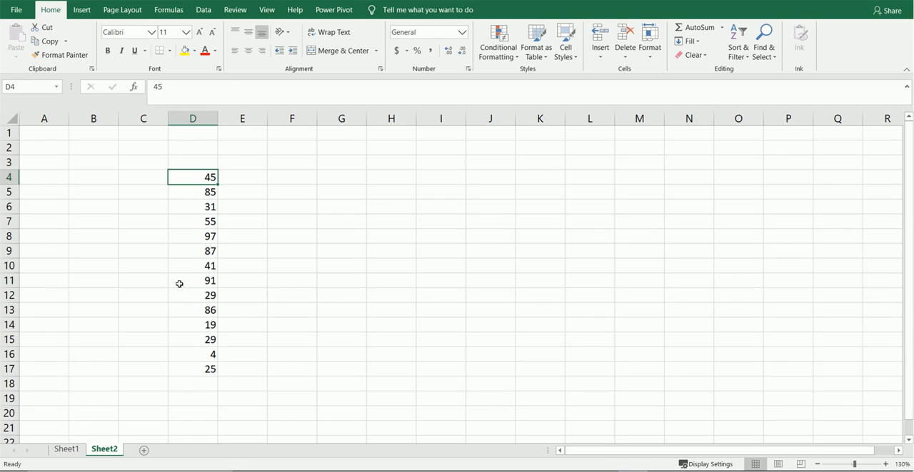
{"action": "key", "text": "Right"}
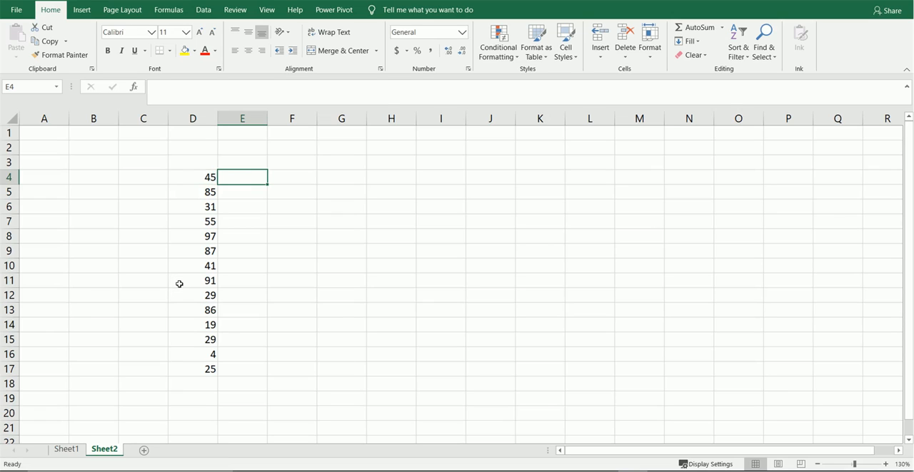
{"action": "key", "text": "Left"}
{"action": "key", "text": "Right"}
{"action": "key", "text": "Left"}
{"action": "key", "text": "Right"}
{"action": "type", "text": "=ran"}
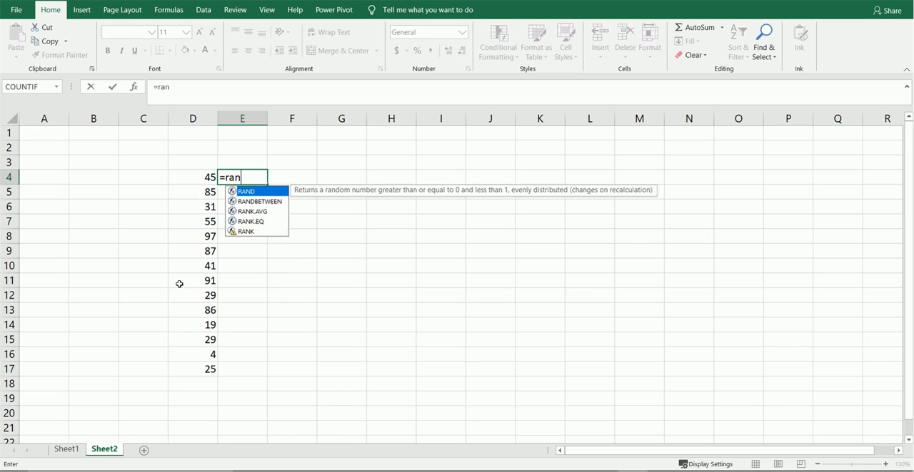
{"action": "type", "text": "dbe"}
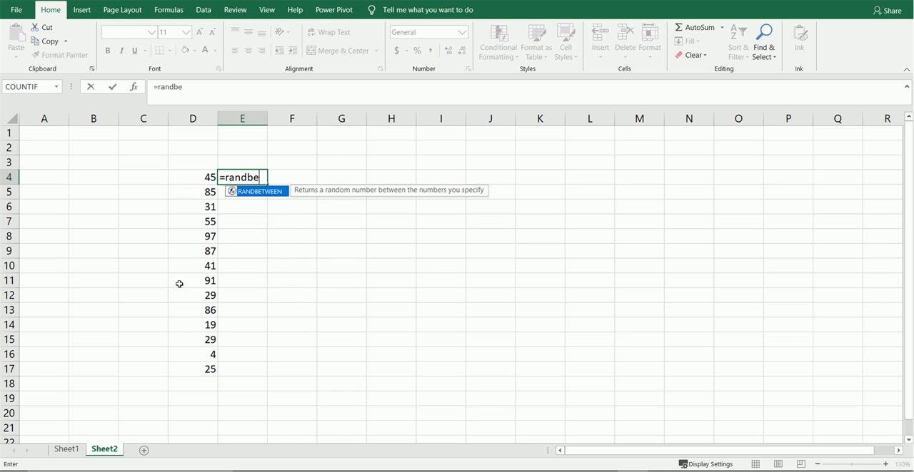
{"action": "type", "text": "tween(1,100)"}
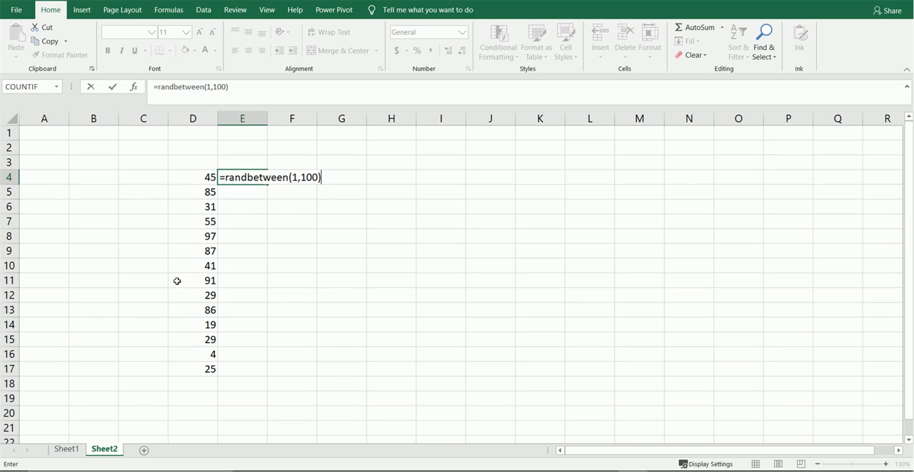
{"action": "key", "text": "Return"}
Step: Fill the E4 formula down to E17 and convert the filled range to static values
{"action": "key", "text": "Up"}
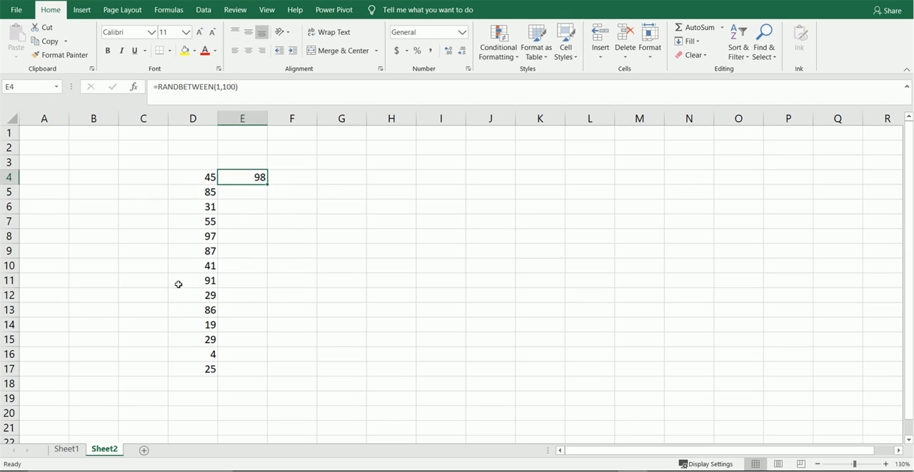
{"action": "double_click", "coordinate": [267, 185]}
{"action": "key", "text": "ctrl+c"}
{"action": "key", "text": "ctrl+alt+v"}
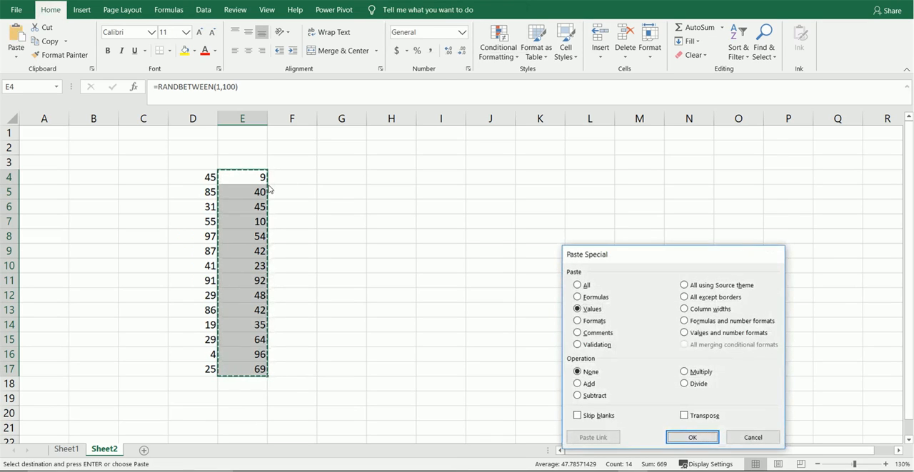
{"action": "key", "text": "Return"}
{"action": "key", "text": "Escape"}
Step: Enter a formula in F4 that adds the two numbers in its row, =D4+E4
{"action": "key", "text": "Up"}
{"action": "key", "text": "Down"}
{"action": "key", "text": "Right"}
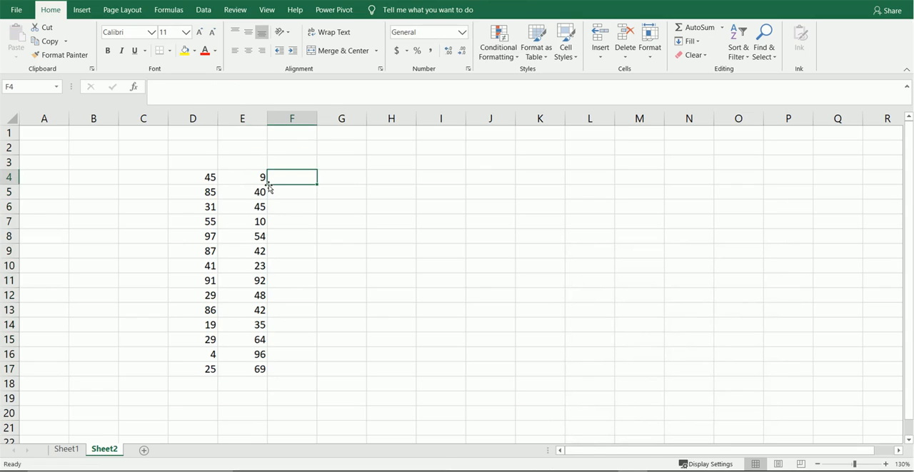
{"action": "key", "text": "Left"}
{"action": "key", "text": "Left"}
{"action": "key", "text": "shift+Right"}
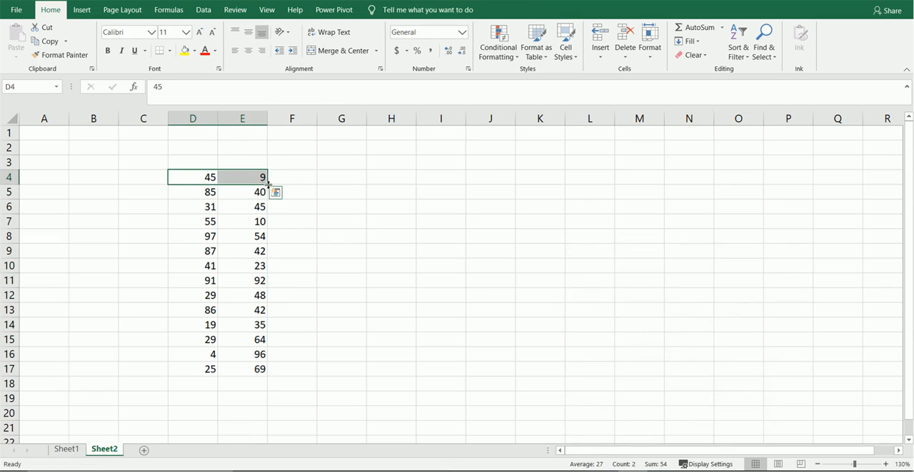
{"action": "key", "text": "Right"}
{"action": "key", "text": "Right"}
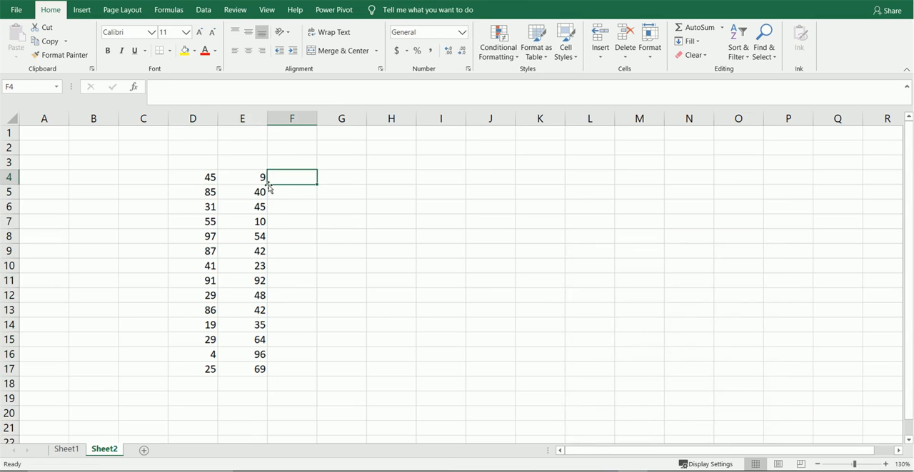
{"action": "type", "text": "="}
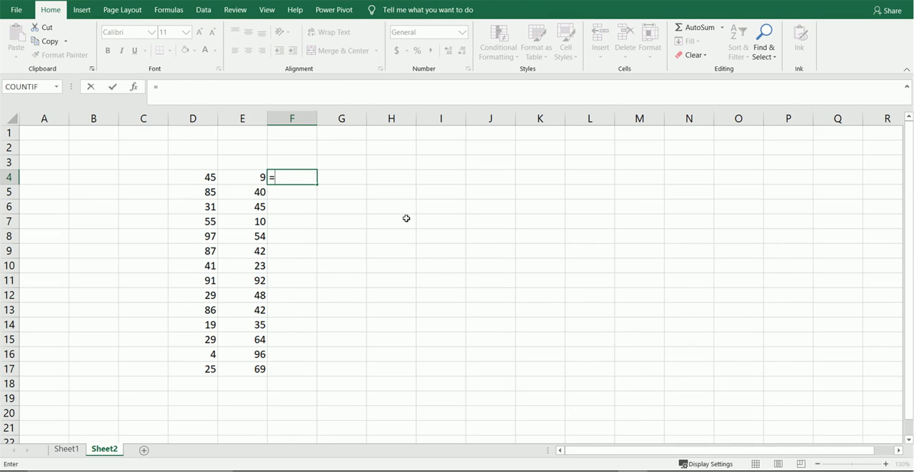
{"action": "key", "text": "Left"}
{"action": "key", "text": "Left"}
{"action": "type", "text": "+"}
{"action": "key", "text": "Left"}
{"action": "key", "text": "Return"}
Step: Fill the addition formula from F4 down through F17
{"action": "key", "text": "Up"}
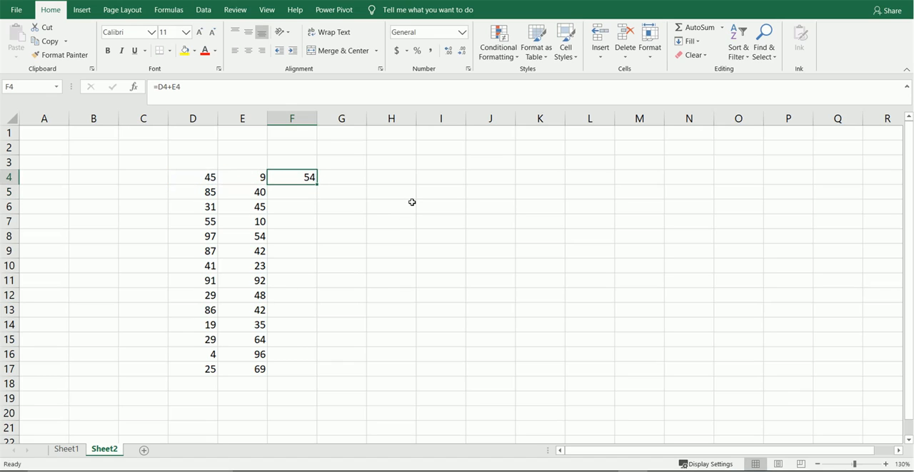
{"action": "key", "text": "Down"}
{"action": "key", "text": "Down"}
{"action": "key", "text": "Down"}
{"action": "key", "text": "Down"}
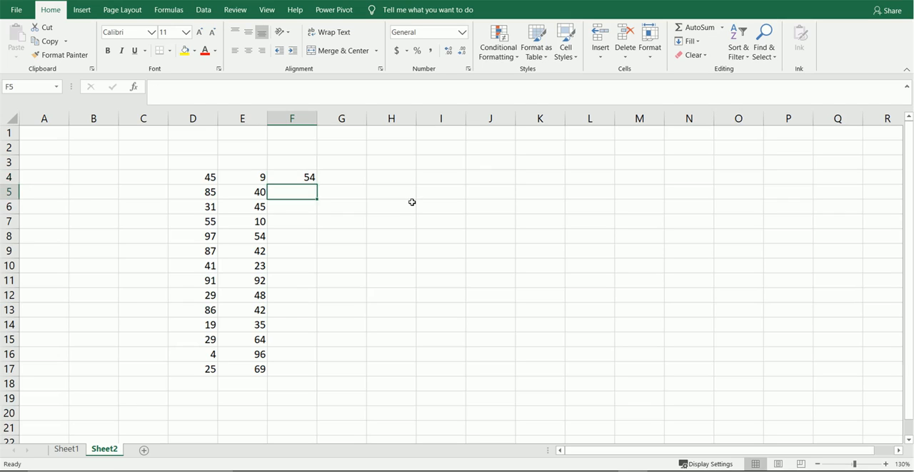
{"action": "key", "text": "Up"}
{"action": "key", "text": "Up"}
{"action": "key", "text": "Up"}
{"action": "key", "text": "Up"}
{"action": "key", "text": "Up"}
{"action": "key", "text": "Down"}
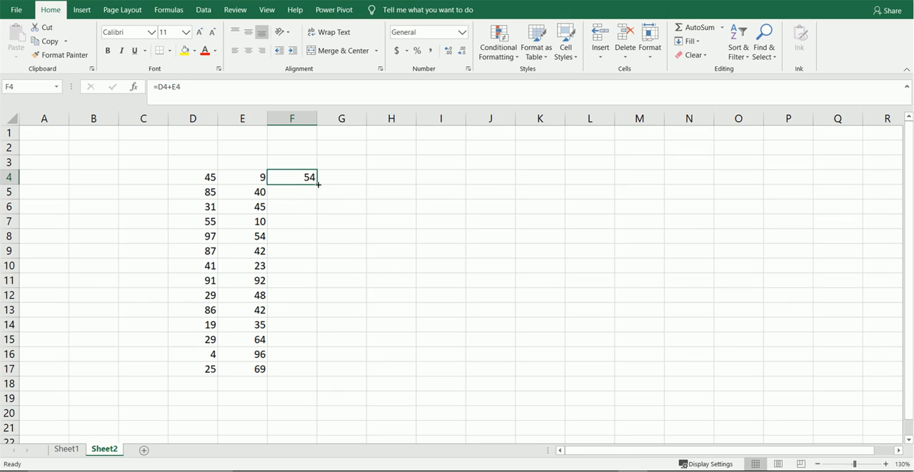
{"action": "left_click_drag", "start_coordinate": [318, 185], "coordinate": [299, 374]}
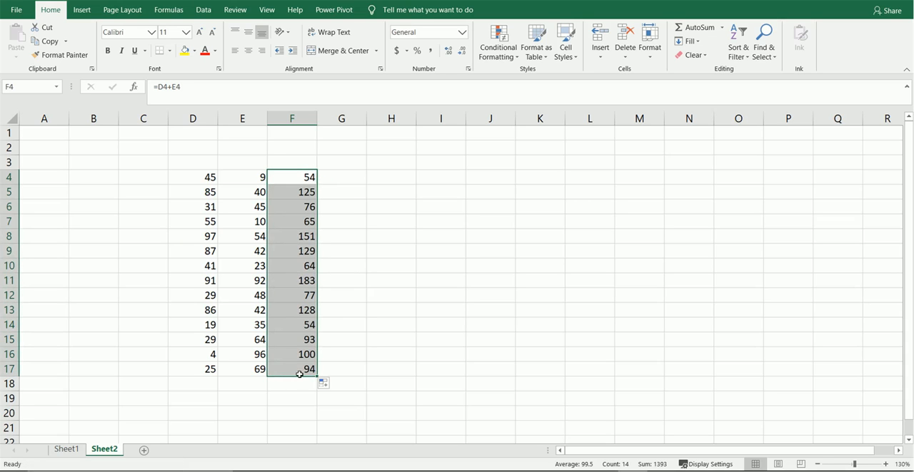
Step: Examine the formulas in F5, F4 and F8 to see which cells each one references
{"action": "key", "text": "Left"}
{"action": "key", "text": "Right"}
{"action": "key", "text": "Down"}
{"action": "key", "text": "Down"}
{"action": "key", "text": "Up"}
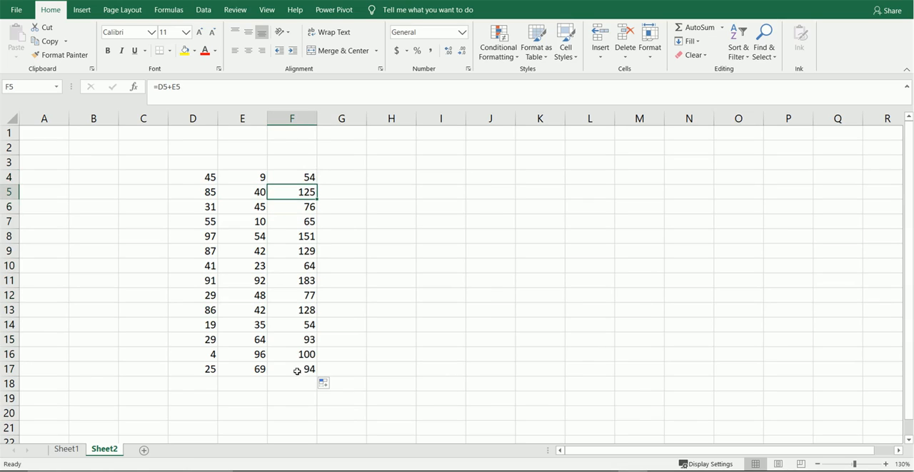
{"action": "left_click", "coordinate": [185, 86]}
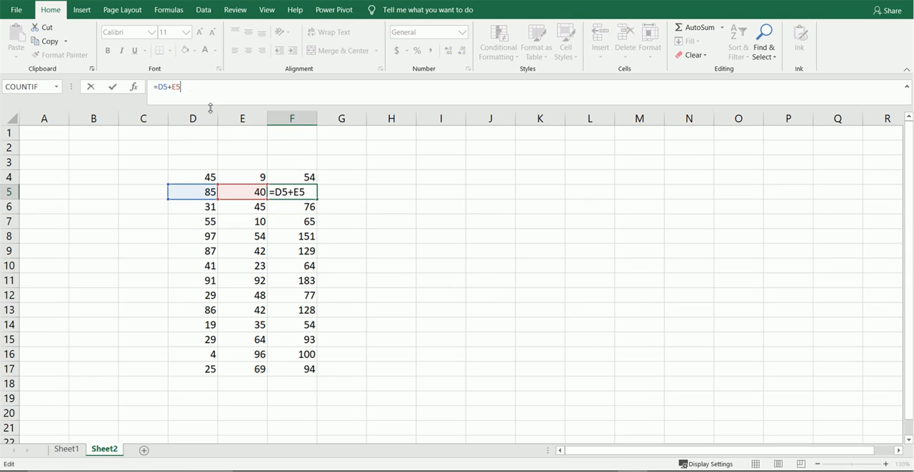
{"action": "key", "text": "Escape"}
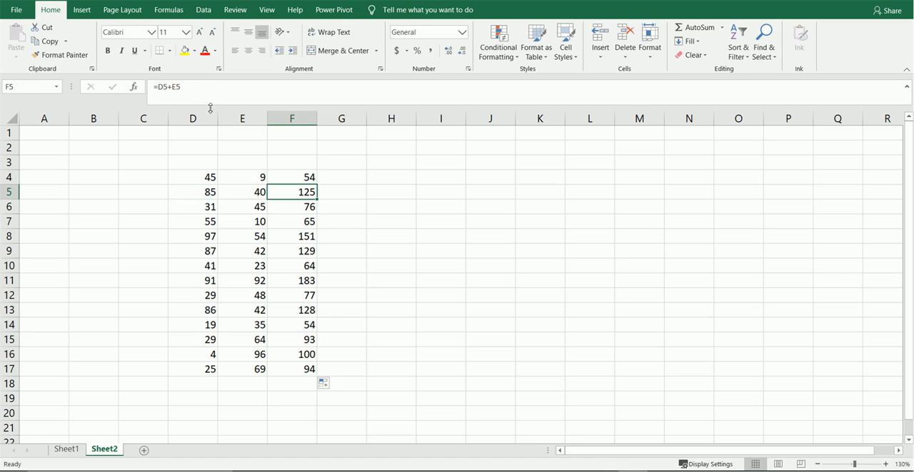
{"action": "left_click", "coordinate": [201, 89]}
{"action": "key", "text": "Escape"}
{"action": "key", "text": "Up"}
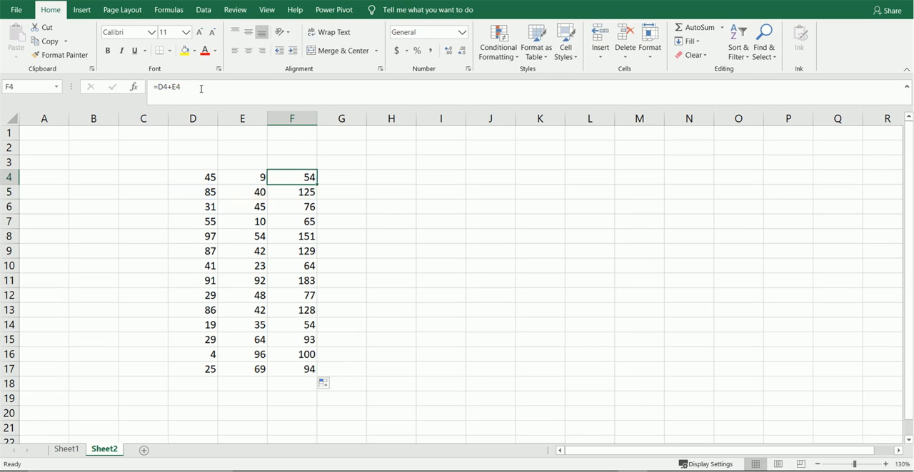
{"action": "left_click", "coordinate": [202, 88]}
{"action": "left_click", "coordinate": [201, 89]}
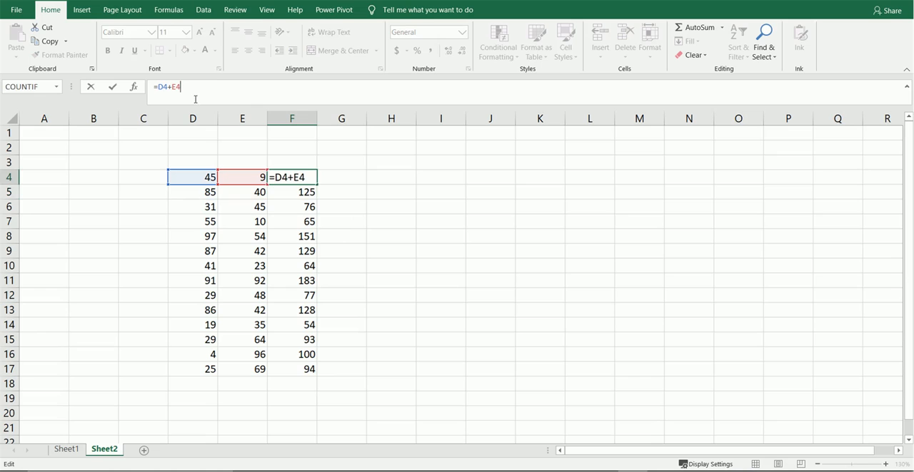
{"action": "key", "text": "Escape"}
{"action": "key", "text": "Down"}
{"action": "key", "text": "Down"}
{"action": "key", "text": "Down"}
{"action": "key", "text": "Down"}
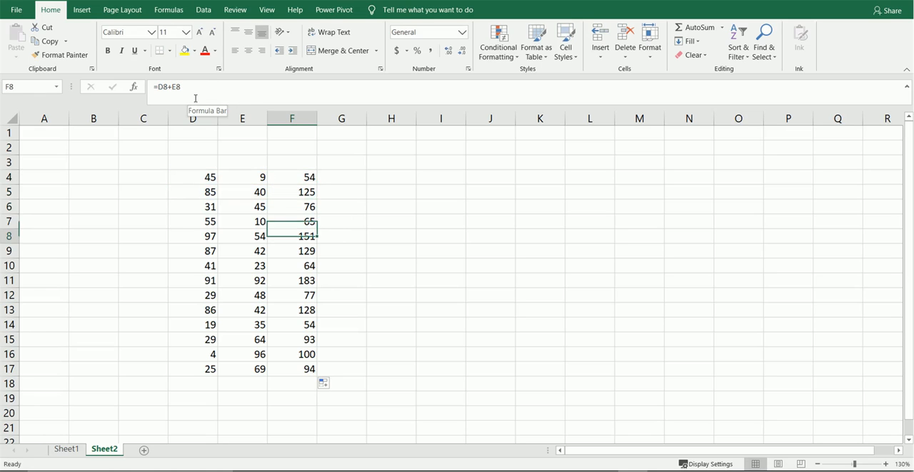
{"action": "left_click", "coordinate": [194, 88]}
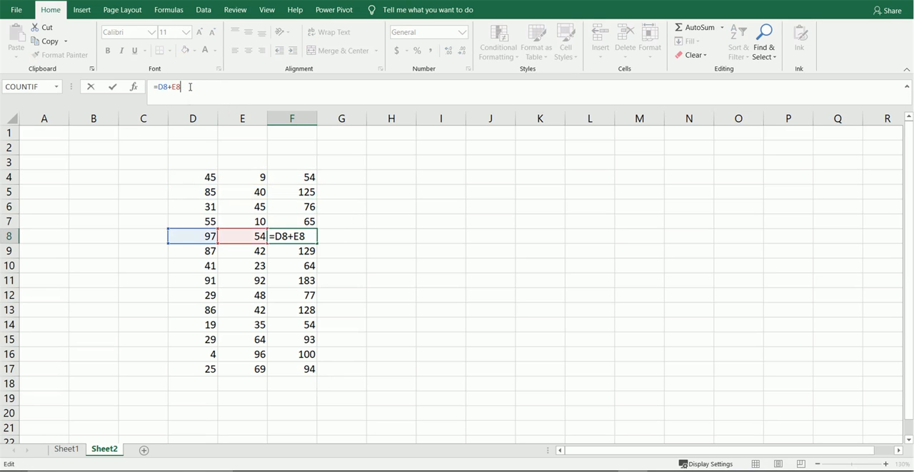
{"action": "key", "text": "Escape"}
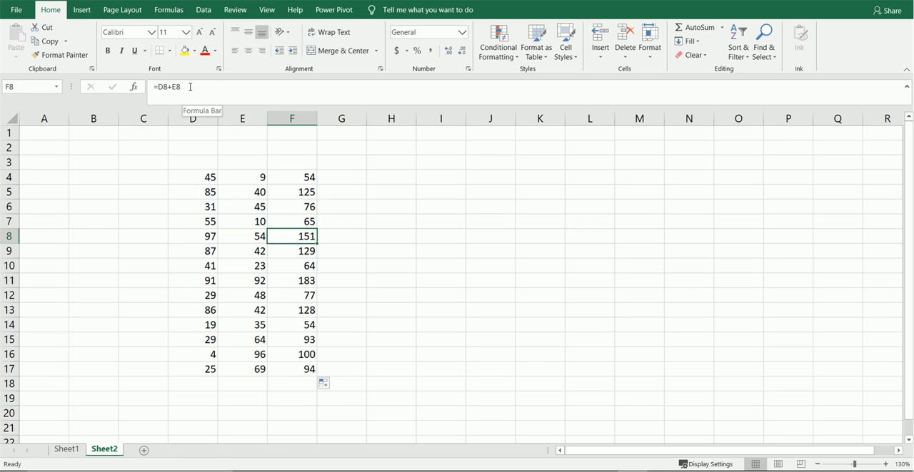
Step: Enter the heading Sum in F3, above the column of addition results
{"action": "key", "text": "ctrl+Up"}
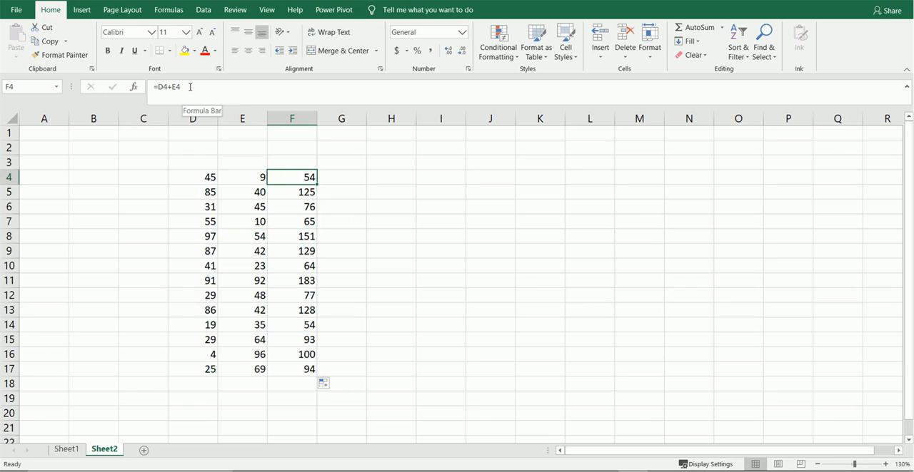
{"action": "key", "text": "Right"}
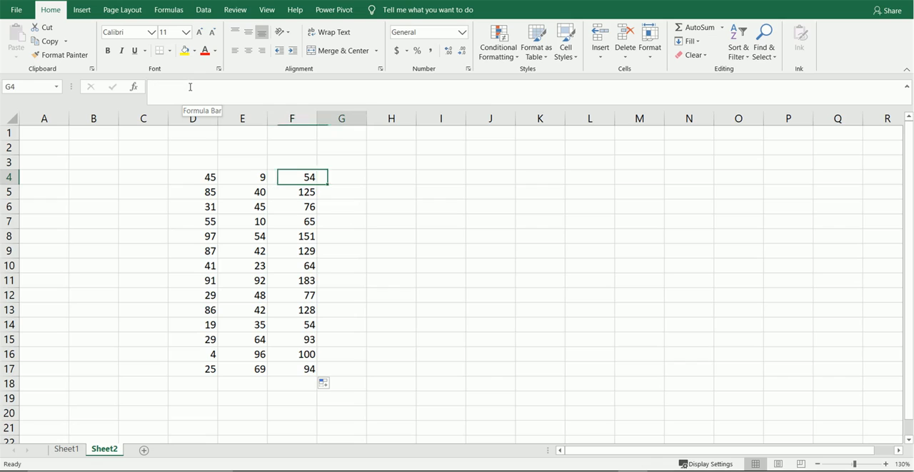
{"action": "key", "text": "Left"}
{"action": "key", "text": "Down"}
{"action": "key", "text": "Up"}
{"action": "key", "text": "Up"}
{"action": "type", "text": "Sume"}
{"action": "key", "text": "Return"}
{"action": "key", "text": "Up"}
{"action": "type", "text": "Sum"}
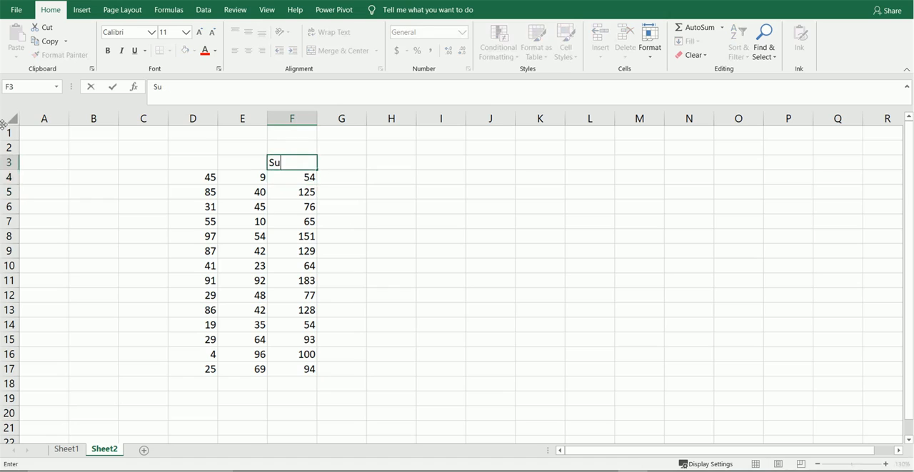
{"action": "key", "text": "Return"}
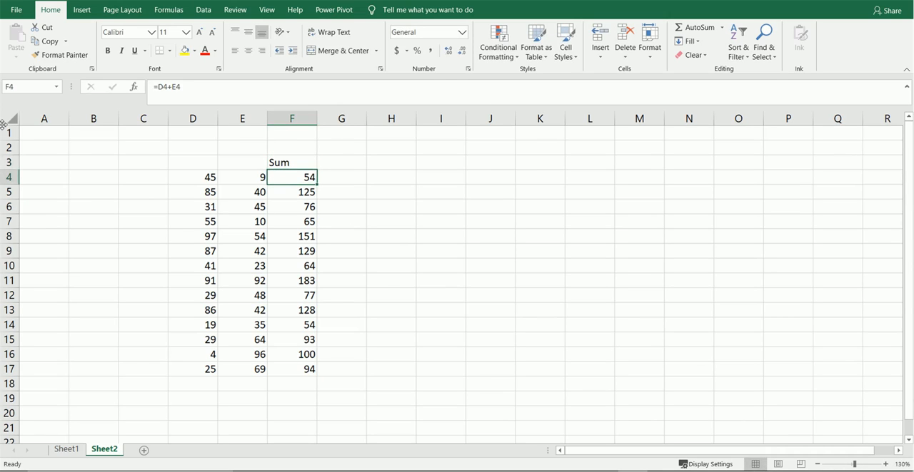
{"action": "key", "text": "Right"}
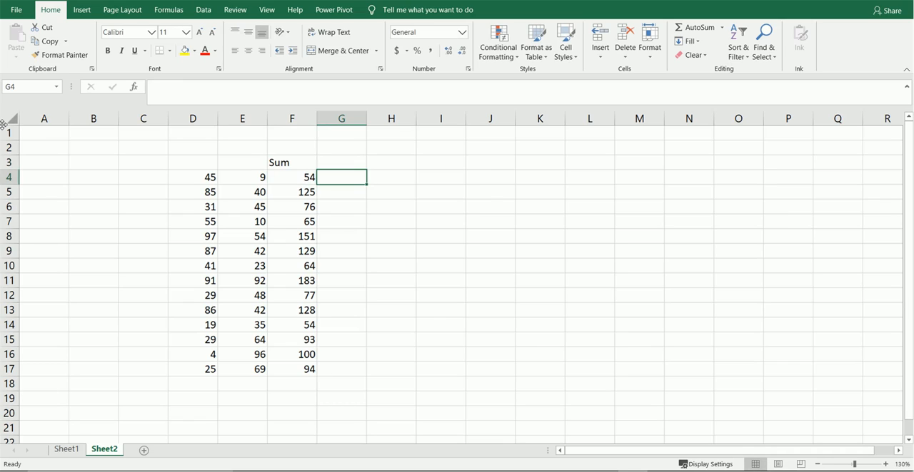
{"action": "key", "text": "Right"}
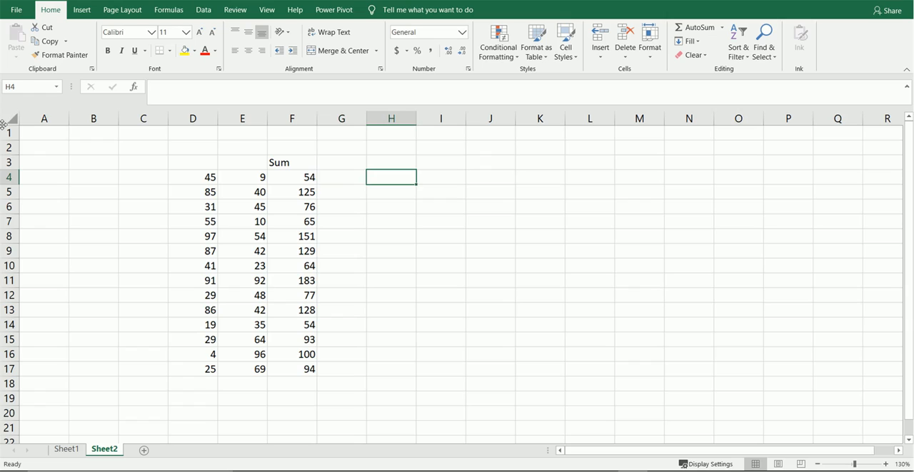
{"action": "key", "text": "Right"}
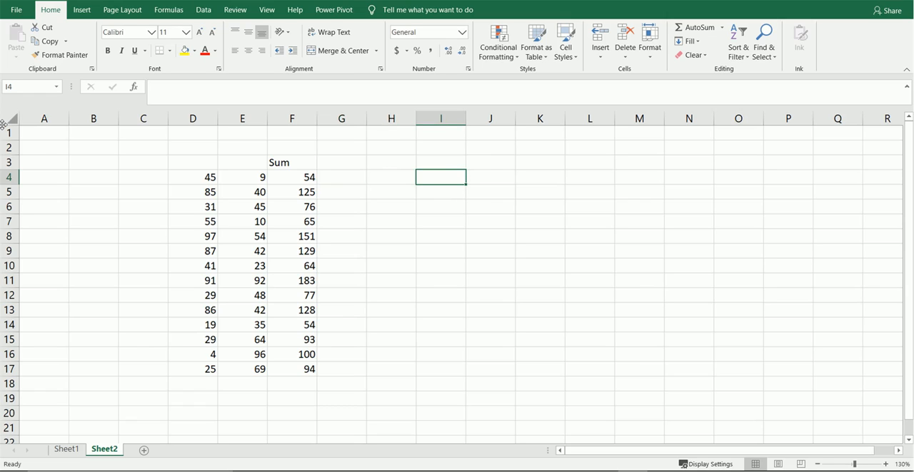
{"action": "key", "text": "Left"}
{"action": "key", "text": "Left"}
{"action": "key", "text": "Left"}
Step: Enter the text Transfer in G4, beside the first sum
{"action": "key", "text": "Right"}
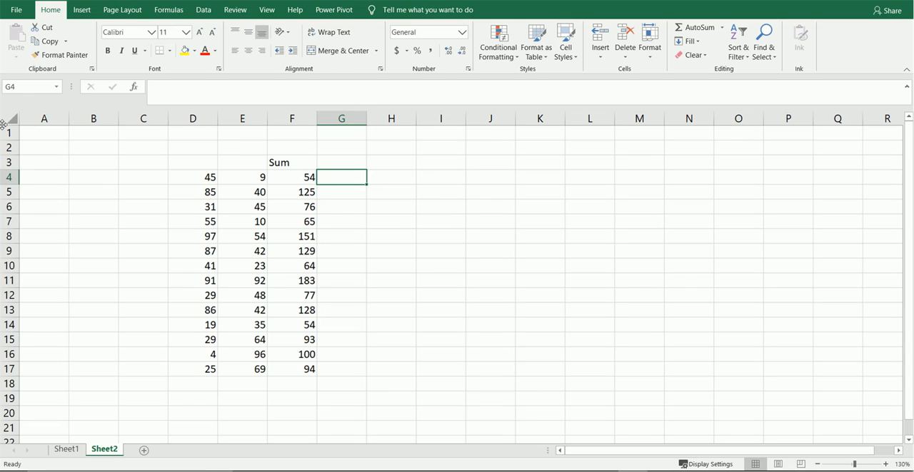
{"action": "type", "text": "Tran"}
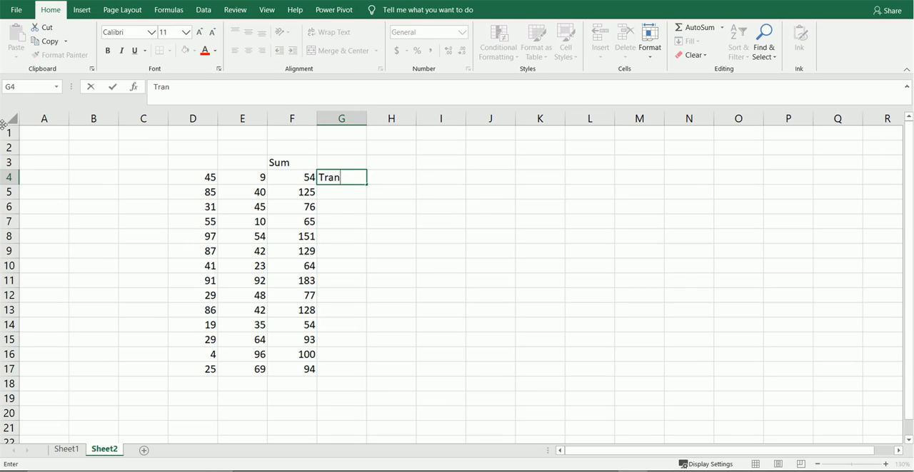
{"action": "type", "text": "sfer"}
{"action": "key", "text": "Return"}
{"action": "key", "text": "Up"}
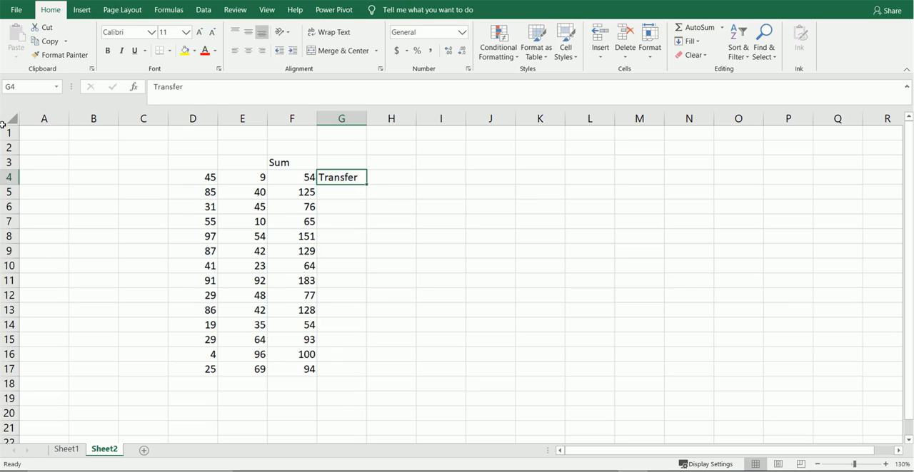
Step: Fill Transfer from G4 down through G17 and undo the fill
{"action": "double_click", "coordinate": [366, 183]}
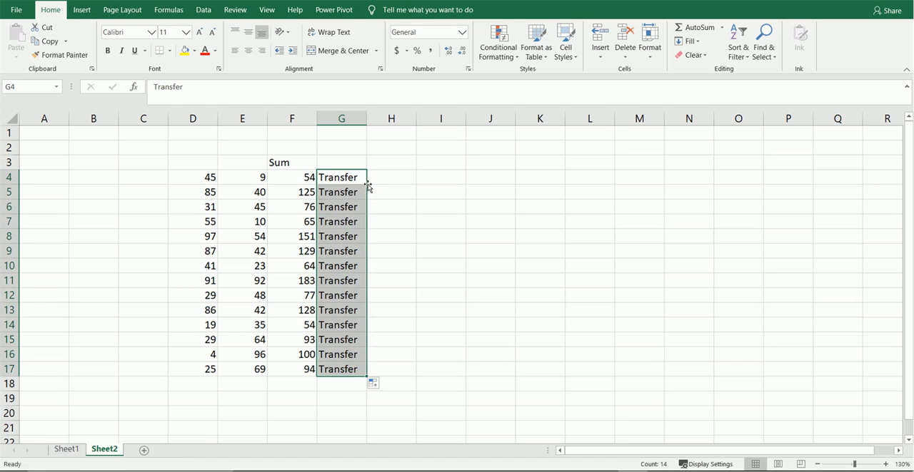
{"action": "key", "text": "ctrl+z"}
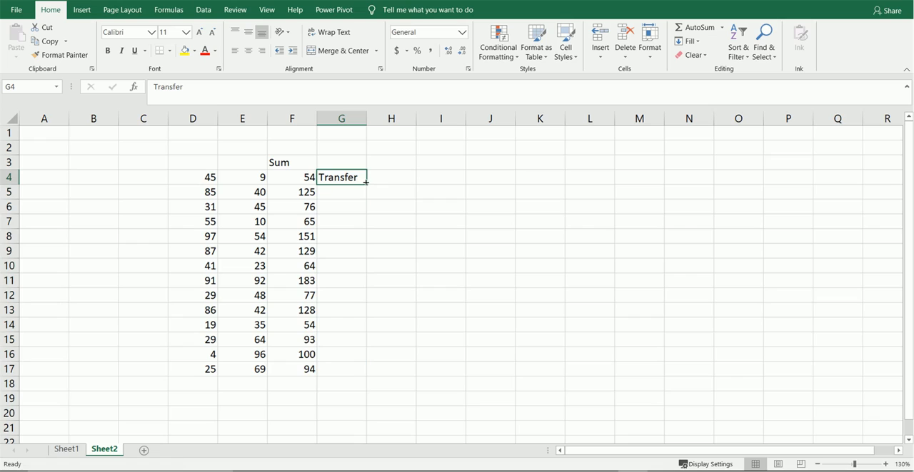
Step: Clear the sums in F5:F17 and refill them by extending the formula in F4 down through F17
{"action": "left_click", "coordinate": [305, 177]}
{"action": "key", "text": "Down"}
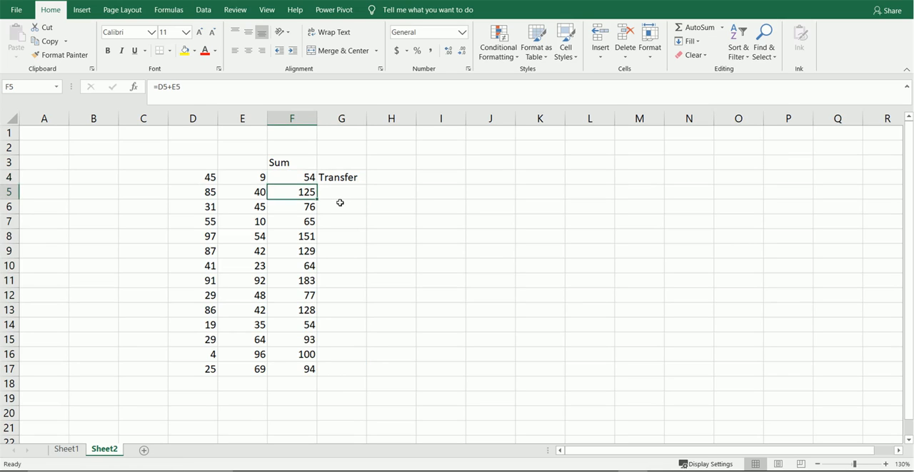
{"action": "key", "text": "ctrl+shift+Down"}
{"action": "key", "text": "Delete"}
{"action": "key", "text": "Up"}
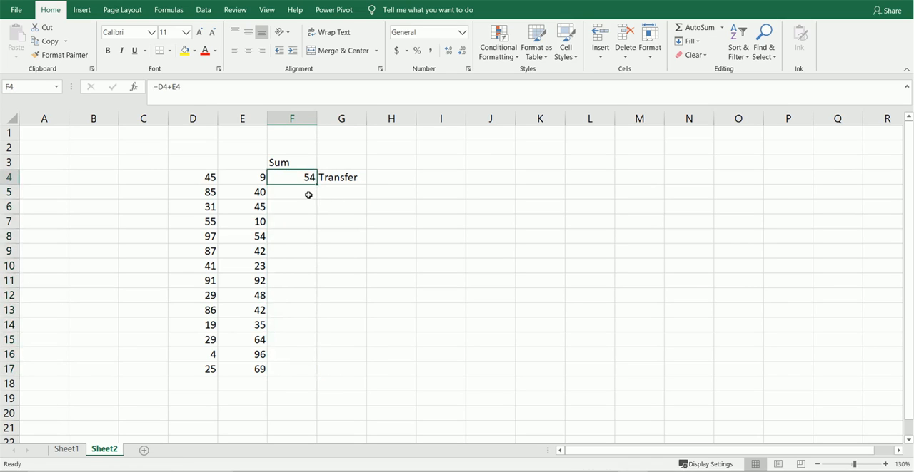
{"action": "left_click_drag", "start_coordinate": [316, 183], "coordinate": [302, 373]}
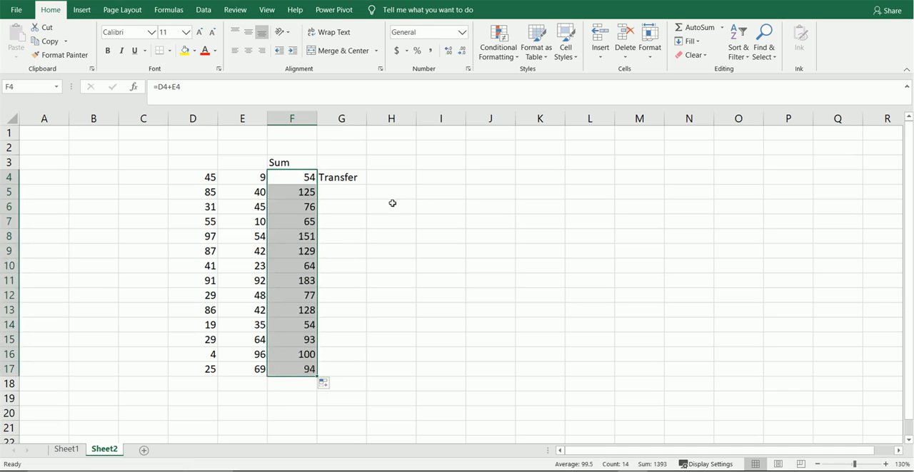
Step: Fill the text Transfer from G4 down through G17, alongside the sums
{"action": "left_click", "coordinate": [359, 189]}
{"action": "left_click", "coordinate": [347, 179]}
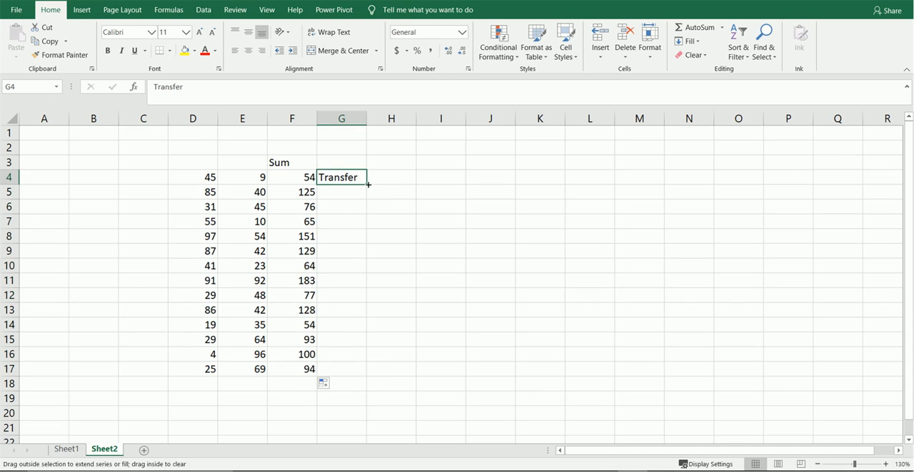
{"action": "double_click", "coordinate": [366, 182]}
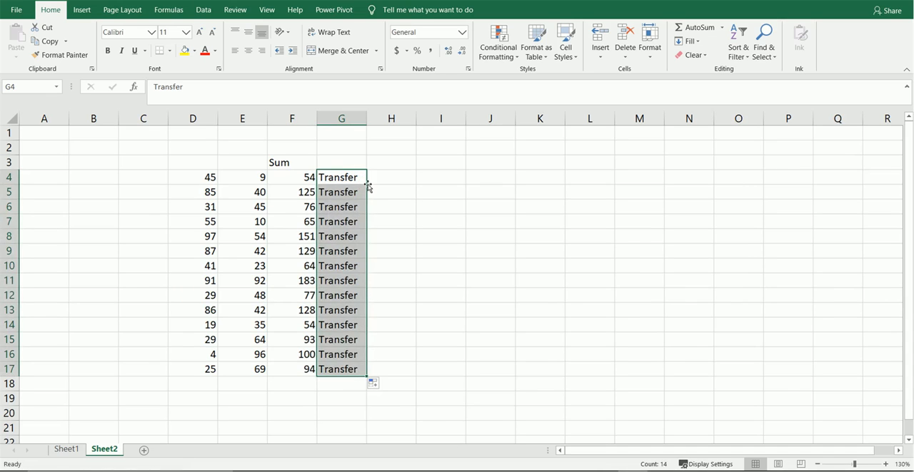
Step: Examine where the Transfer entries in column G end compared with the adjacent sums in column F
{"action": "key", "text": "ctrl+Down"}
{"action": "key", "text": "Left"}
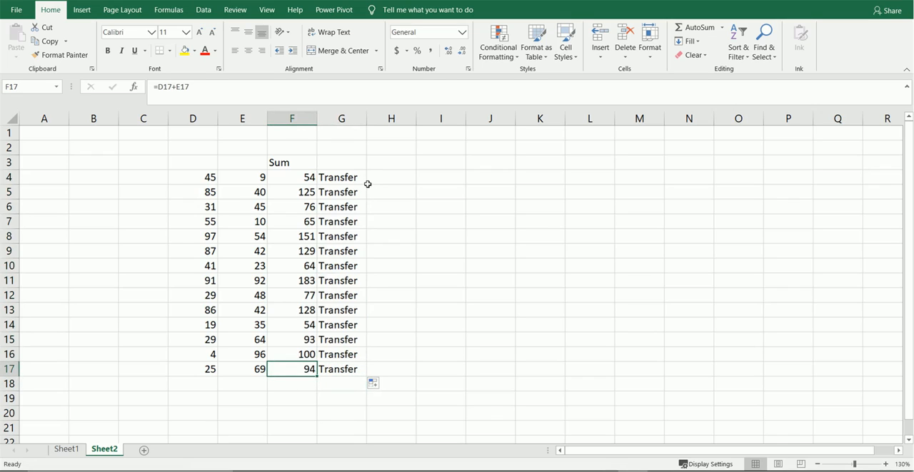
{"action": "key", "text": "Right"}
{"action": "key", "text": "Down"}
{"action": "key", "text": "Up"}
{"action": "key", "text": "Left"}
{"action": "key", "text": "Right"}
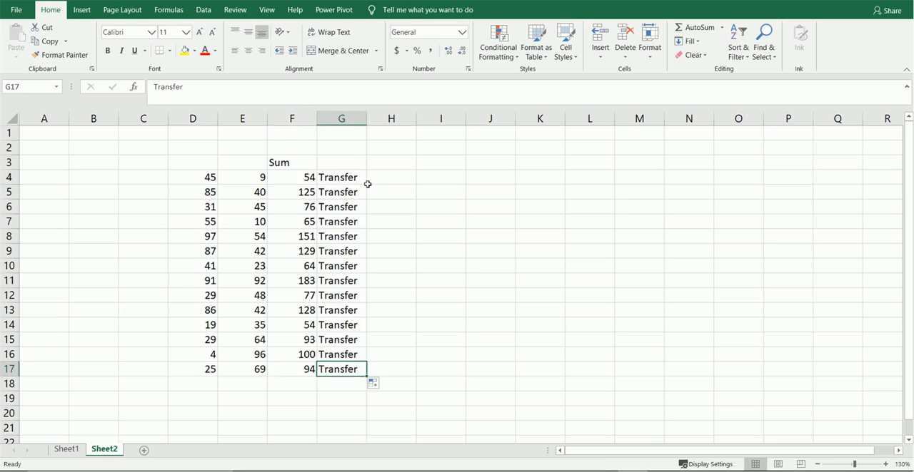
{"action": "key", "text": "ctrl+Down"}
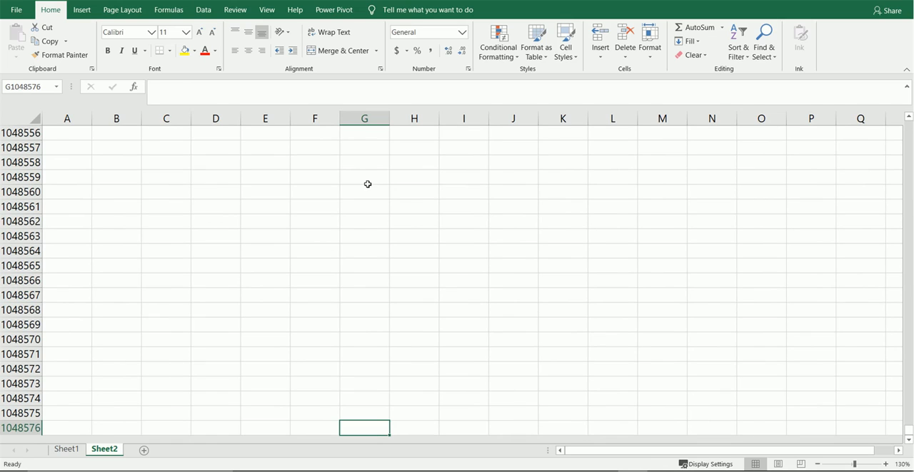
{"action": "key", "text": "ctrl+Up"}
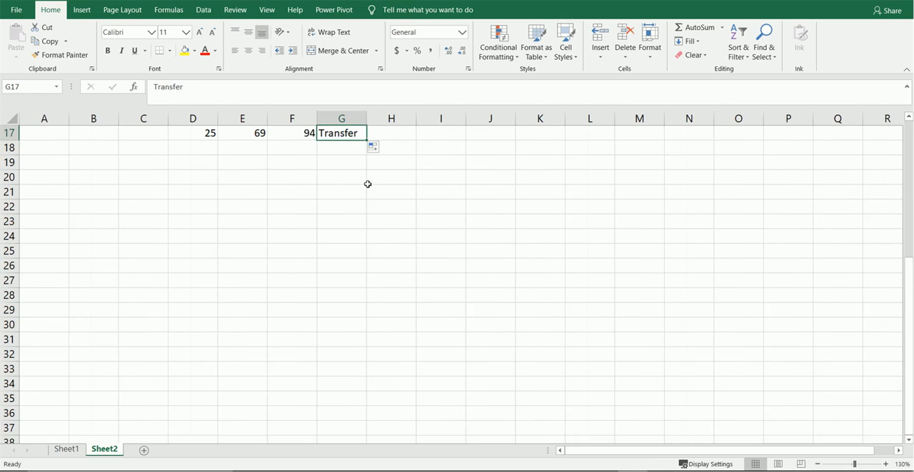
{"action": "key", "text": "ctrl+Up"}
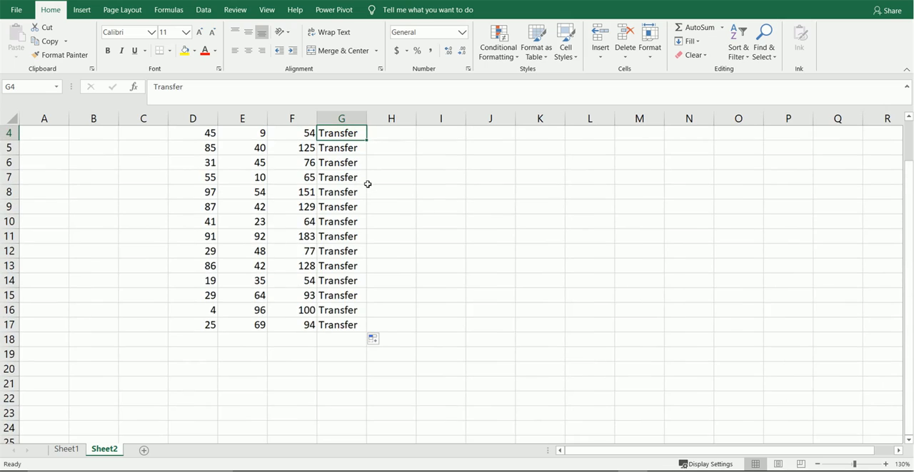
{"action": "key", "text": "Up"}
{"action": "scroll", "coordinate": [368, 184], "scroll_direction": "up", "scroll_amount": 1}
{"action": "left_click", "coordinate": [365, 181]}
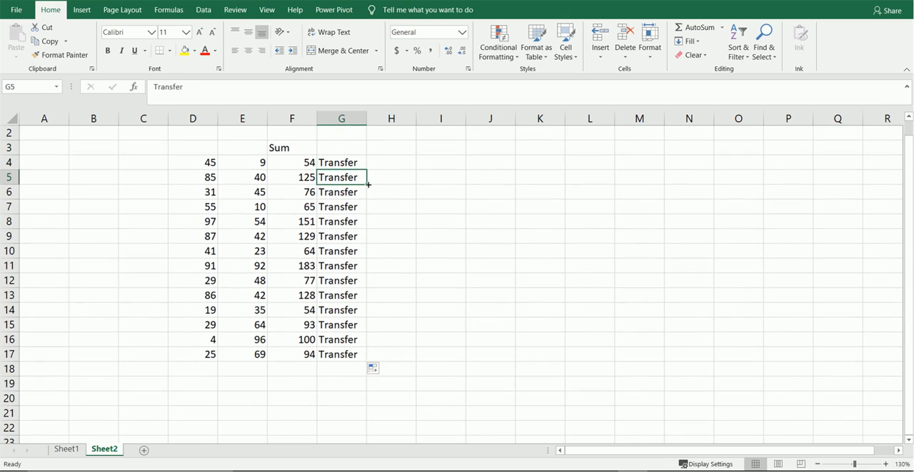
{"action": "key", "text": "Left"}
{"action": "key", "text": "Right"}
{"action": "key", "text": "Left"}
{"action": "key", "text": "Right"}
{"action": "key", "text": "Up"}
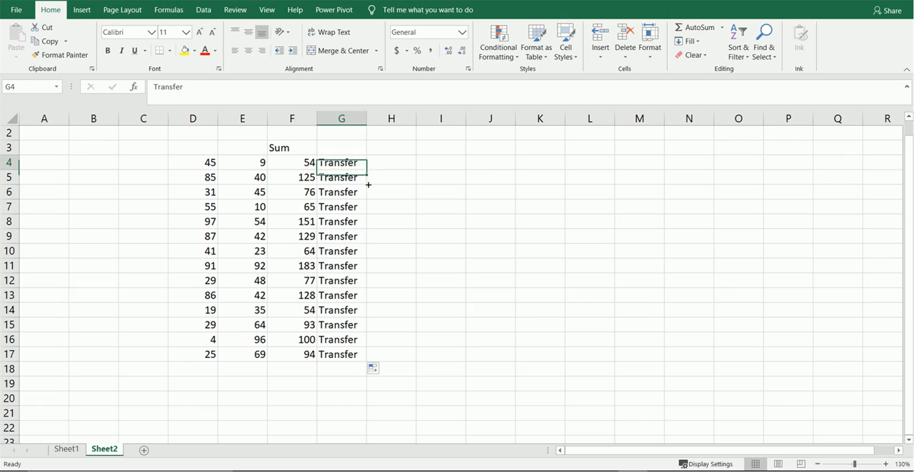
Step: Enter the text XXYY in I4, leaving column H empty between it and the Transfer entries
{"action": "key", "text": "Right"}
{"action": "key", "text": "Right"}
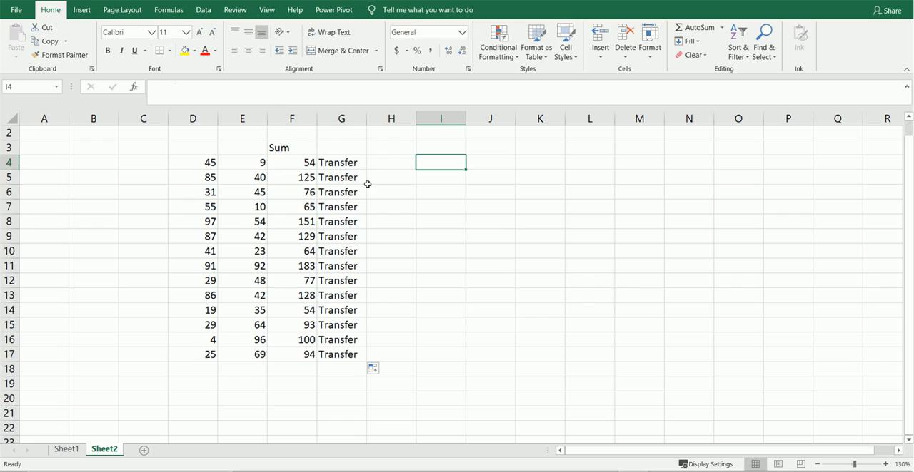
{"action": "type", "text": "XXYY"}
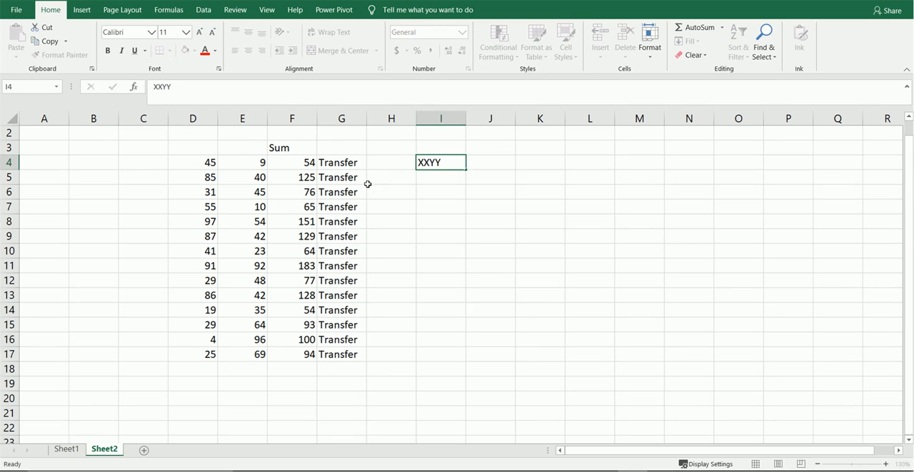
{"action": "key", "text": "Return"}
{"action": "key", "text": "Up"}
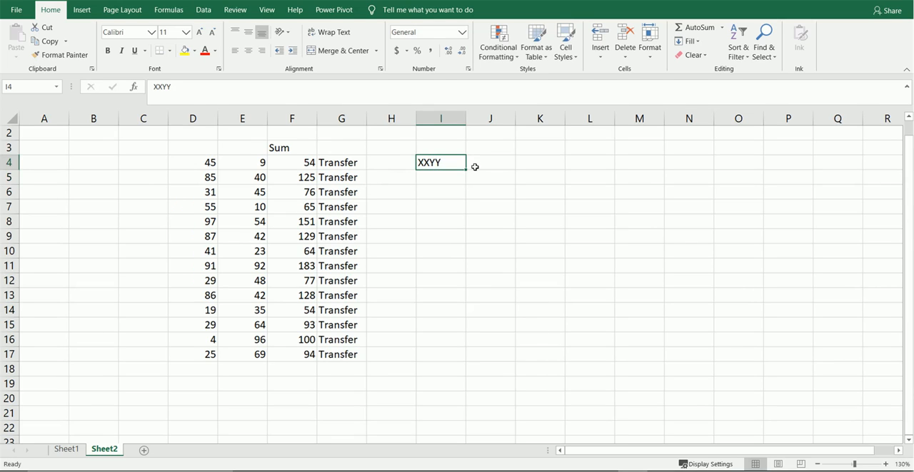
Step: Try to auto-fill XXYY down column I from I4
{"action": "double_click", "coordinate": [464, 170]}
{"action": "double_click", "coordinate": [463, 169]}
{"action": "double_click", "coordinate": [465, 170]}
Step: Move XXYY from I4 to H4, next to the Transfer column, and fill it down through H17
{"action": "left_click_drag", "start_coordinate": [416, 159], "coordinate": [400, 160]}
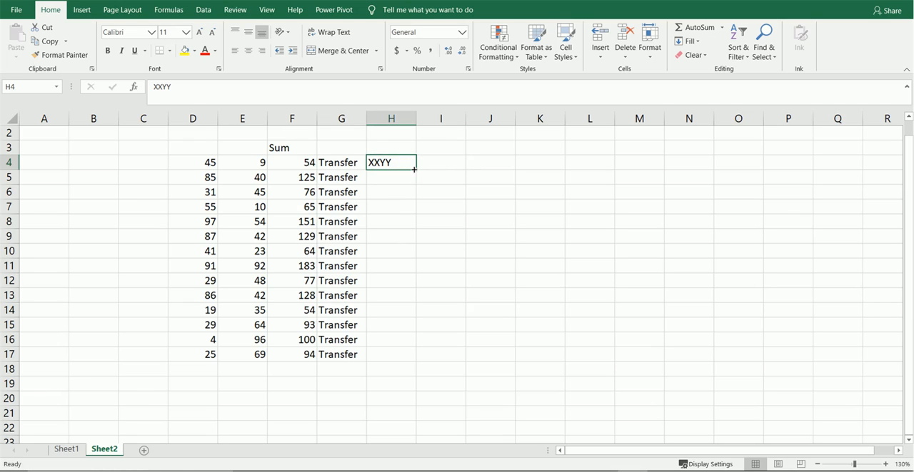
{"action": "double_click", "coordinate": [413, 169]}
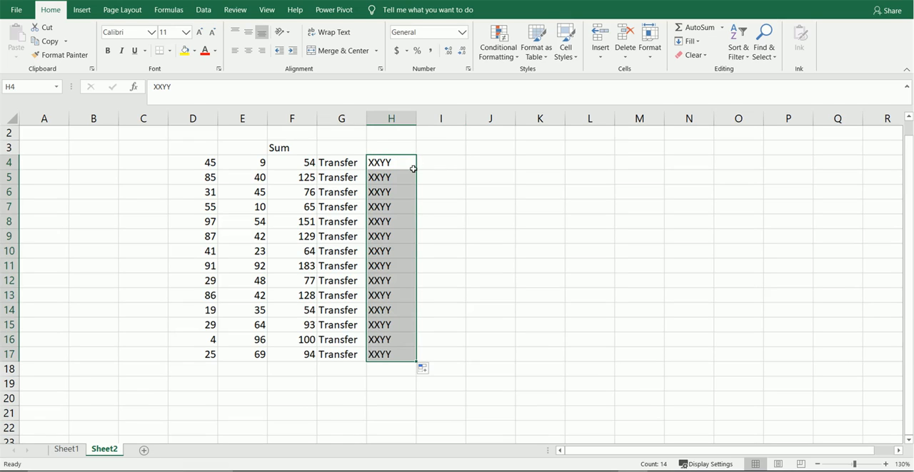
Step: Delete the formulas in F5:F17 and auto-fill the Sum formula from F4 down through F17 again
{"action": "key", "text": "Down"}
{"action": "key", "text": "Left"}
{"action": "key", "text": "Left"}
{"action": "key", "text": "ctrl+shift+Down"}
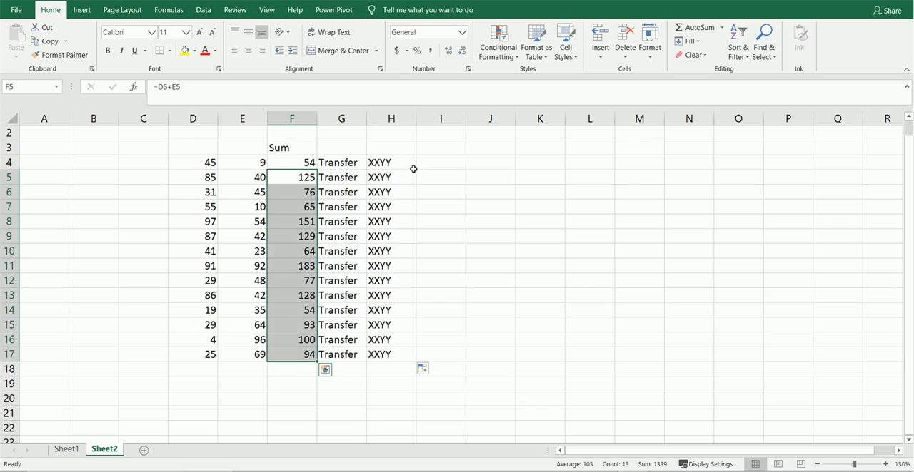
{"action": "key", "text": "Delete"}
{"action": "key", "text": "Up"}
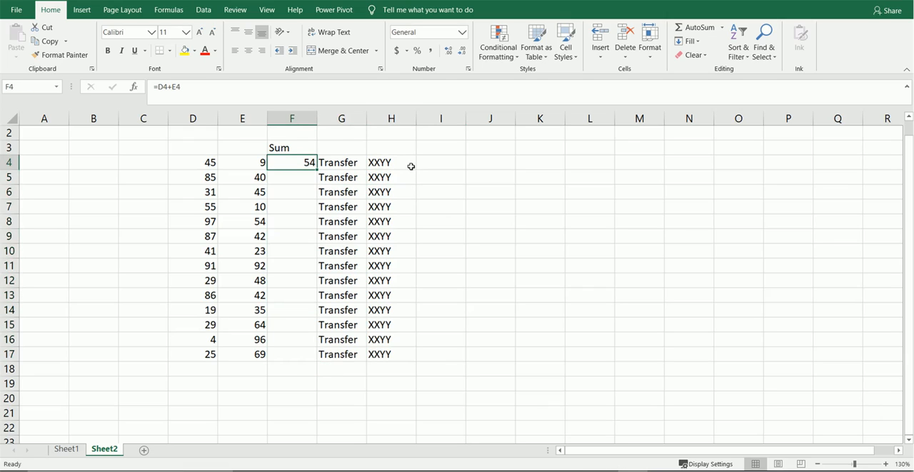
{"action": "double_click", "coordinate": [317, 170]}
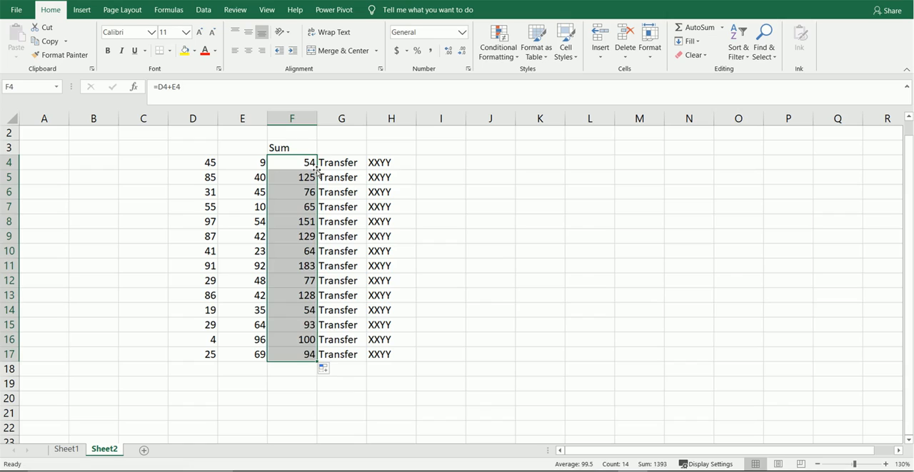
Step: Enter January in J4, one empty column away from the XXYY entries
{"action": "key", "text": "Right"}
{"action": "key", "text": "Right"}
{"action": "key", "text": "Right"}
{"action": "key", "text": "Right"}
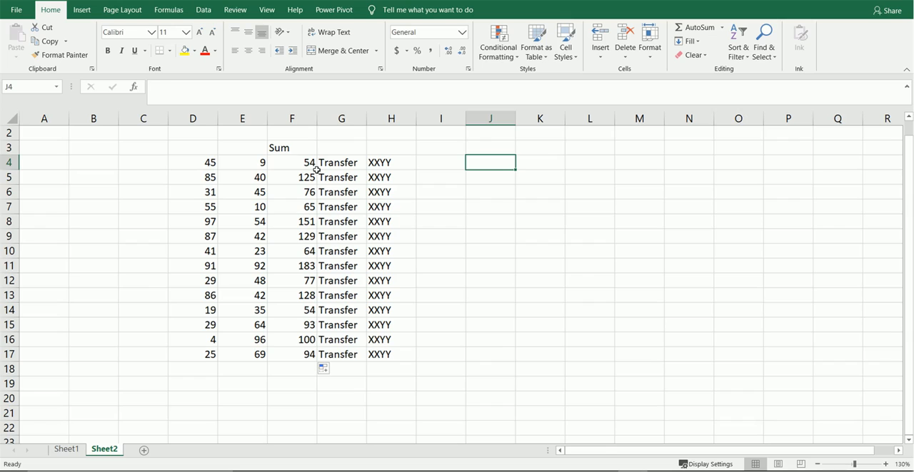
{"action": "type", "text": "January"}
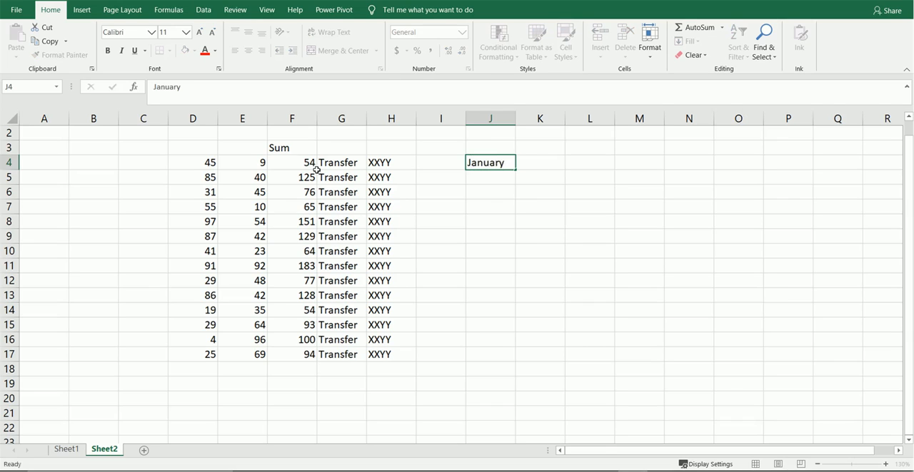
{"action": "key", "text": "Return"}
{"action": "key", "text": "Up"}
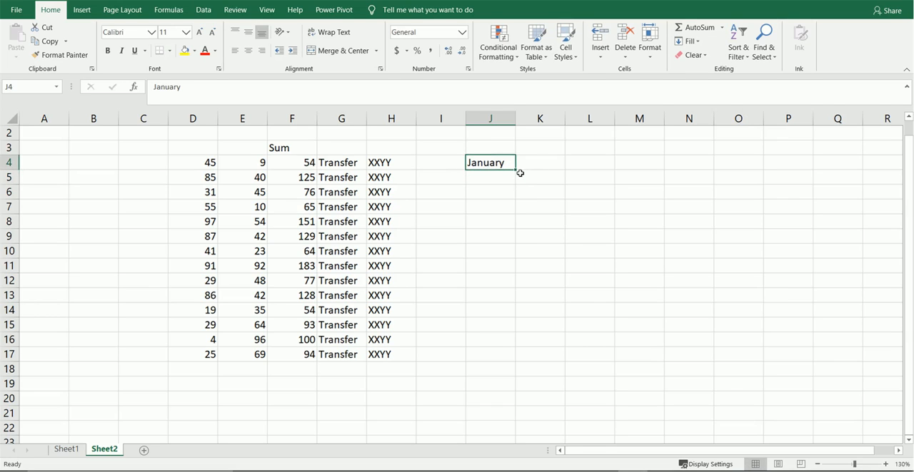
Step: Fill the month series from January in J4 down through J20
{"action": "left_click_drag", "start_coordinate": [516, 170], "coordinate": [514, 403]}
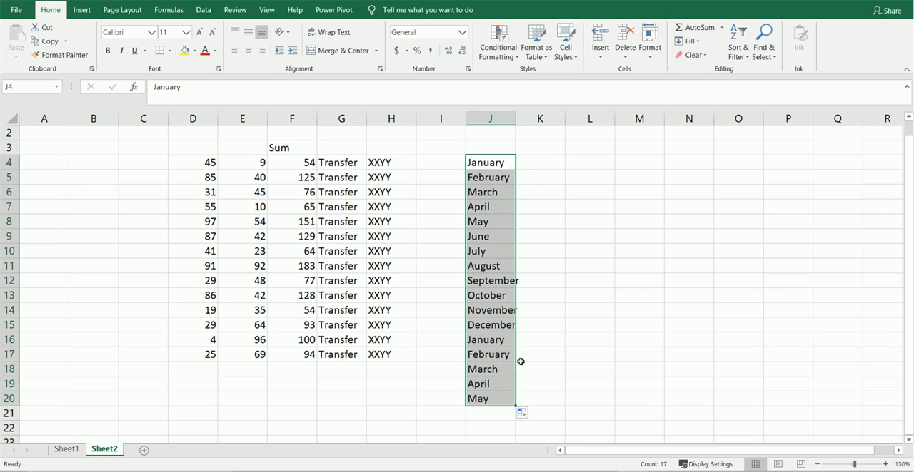
{"action": "key", "text": "Up"}
{"action": "key", "text": "Down"}
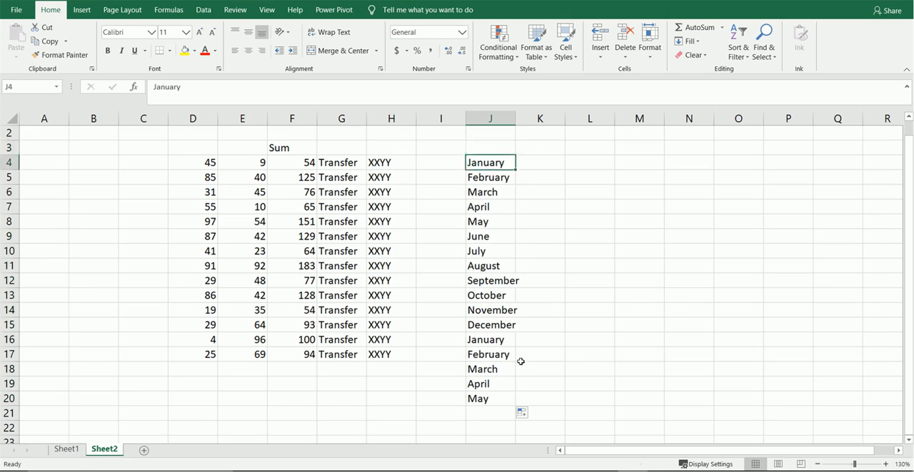
Step: Insert a new blank column at column I, between the XXYY entries and the month list
{"action": "key", "text": "Left"}
Step: Enter January in I4, directly beside the XXYY entries
{"action": "key", "text": "Left"}
{"action": "key", "text": "Right"}
{"action": "key", "text": "alt"}
{"action": "key", "text": "i"}
{"action": "key", "text": "c"}
{"action": "key", "text": "Left"}
{"action": "key", "text": "Right"}
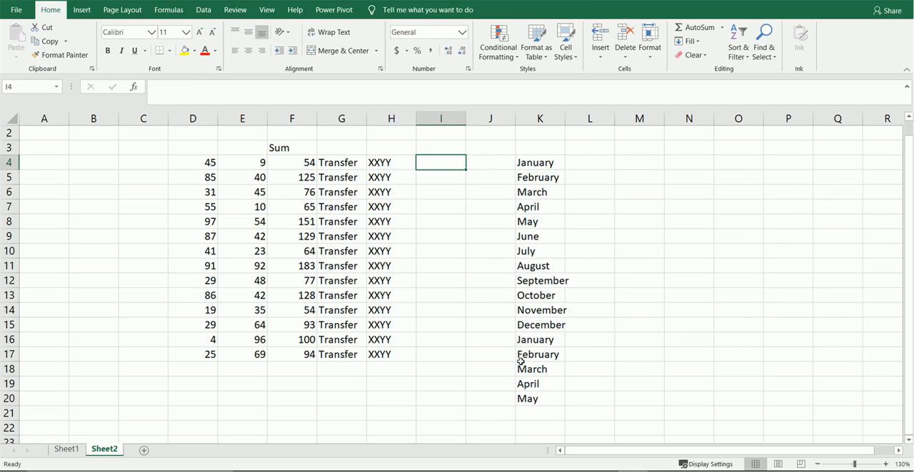
{"action": "type", "text": "Ja"}
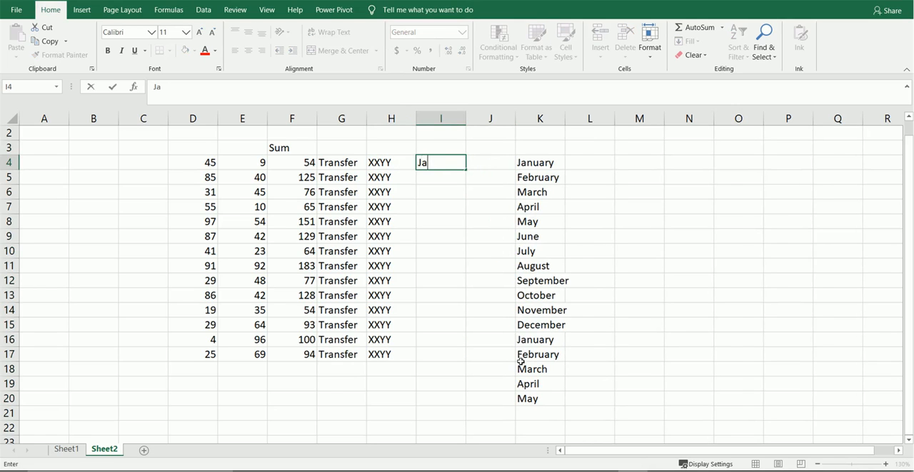
{"action": "type", "text": "nuary"}
{"action": "key", "text": "Return"}
{"action": "key", "text": "Up"}
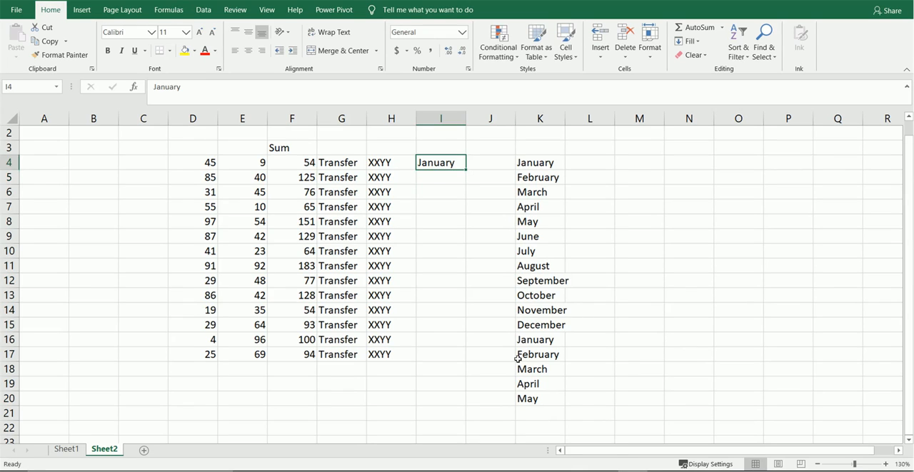
Step: Auto-fill the month series from I4 down through I17 and clear the filled months from I5:I17 again
{"action": "double_click", "coordinate": [463, 166]}
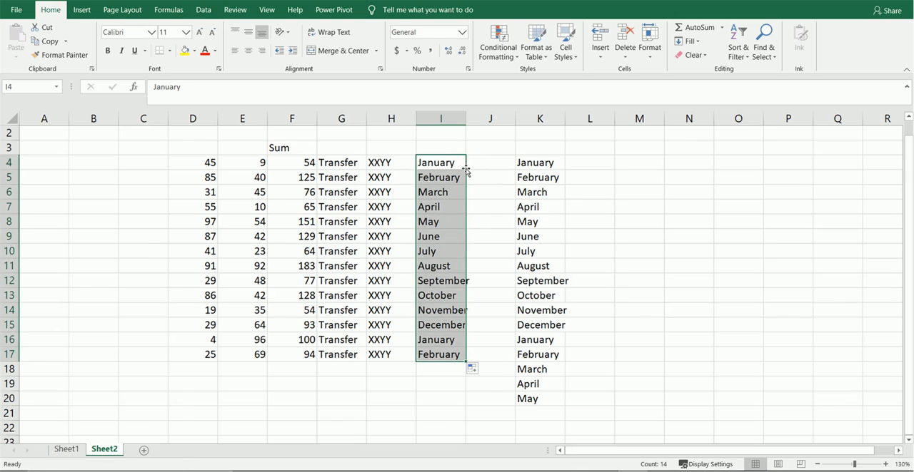
{"action": "key", "text": "Down"}
{"action": "key", "text": "ctrl+shift+Down"}
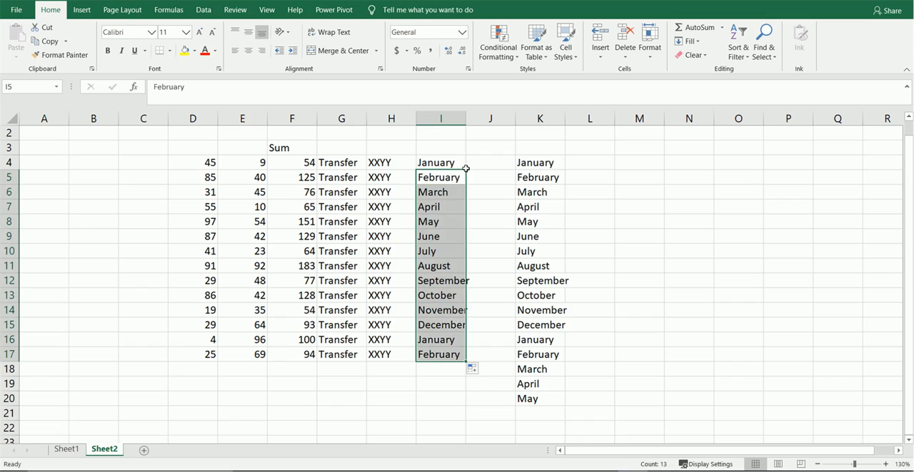
{"action": "key", "text": "Delete"}
{"action": "left_click", "coordinate": [464, 165]}
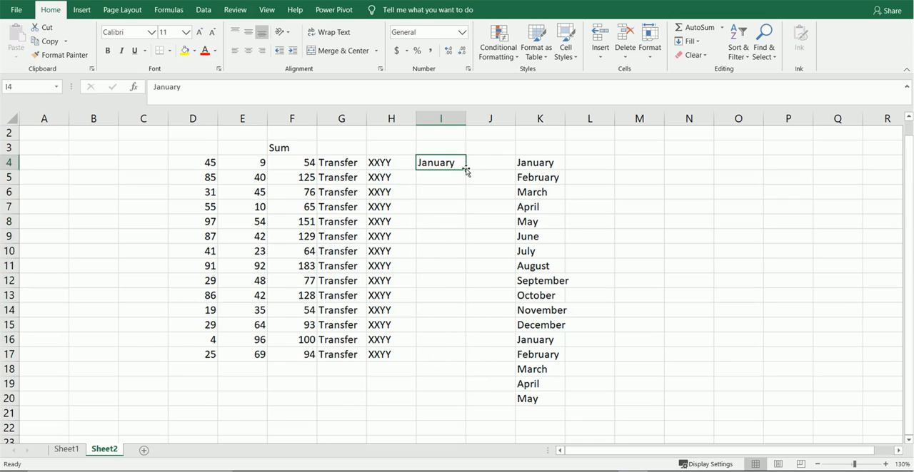
Step: Enter January in I5 as well and auto-fill the pair I4:I5 down through I17 so January repeats
{"action": "key", "text": "Down"}
{"action": "type", "text": "J"}
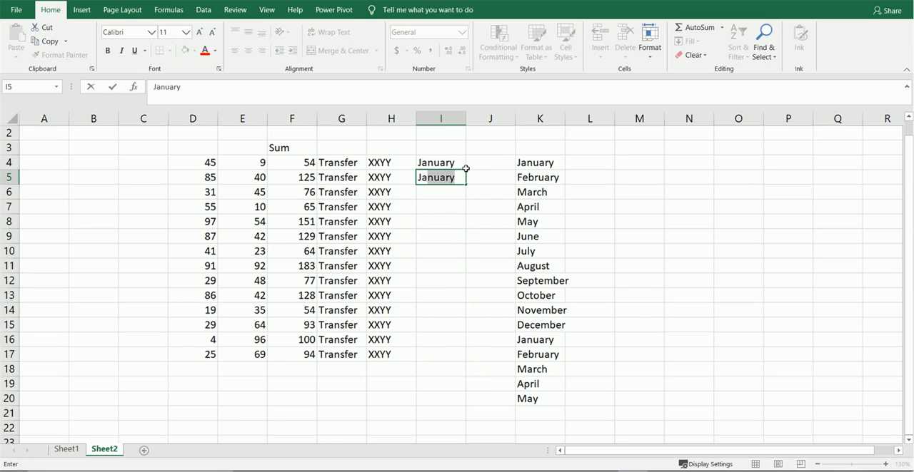
{"action": "key", "text": "Return"}
{"action": "key", "text": "Up"}
{"action": "key", "text": "Up"}
{"action": "key", "text": "shift+Down"}
{"action": "left_click_drag", "start_coordinate": [466, 171], "coordinate": [466, 173]}
{"action": "left_click", "coordinate": [465, 184]}
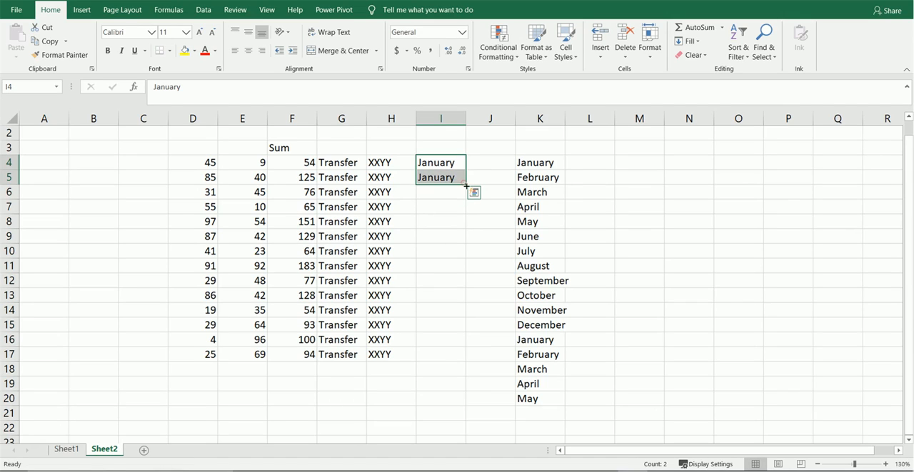
{"action": "left_click", "coordinate": [465, 184]}
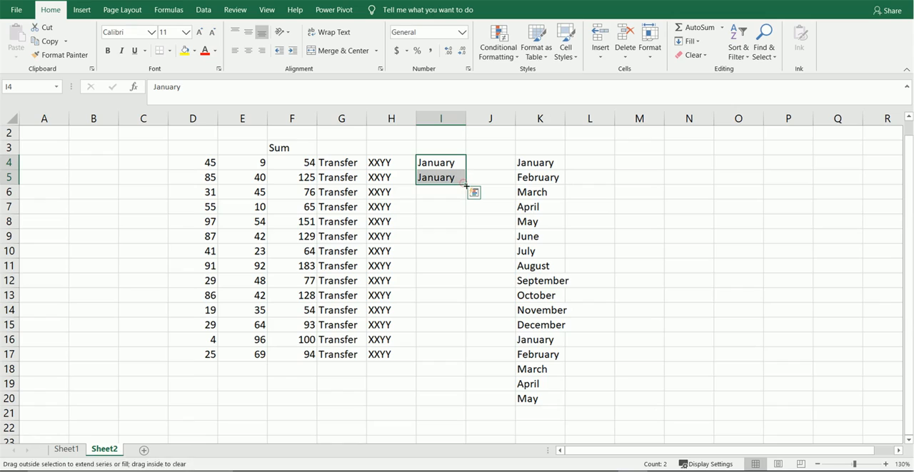
{"action": "left_click", "coordinate": [464, 184]}
{"action": "double_click", "coordinate": [464, 185]}
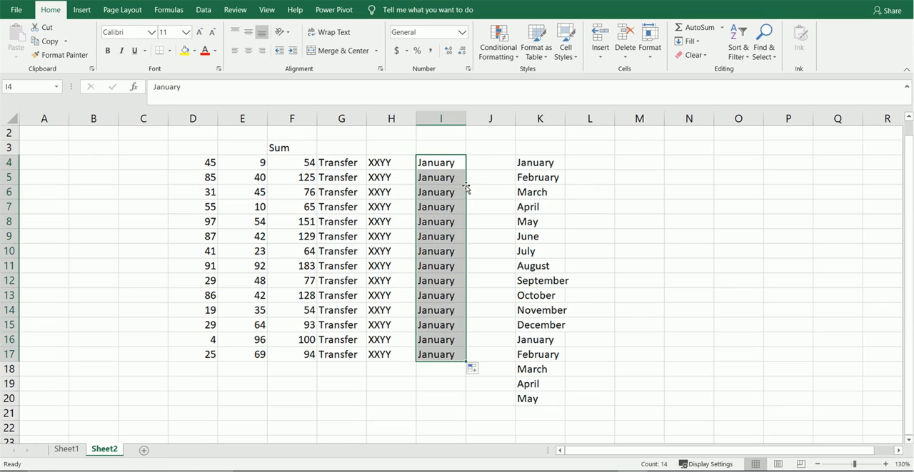
Step: Insert a new blank column at column J and enter January in J4
{"action": "key", "text": "Right"}
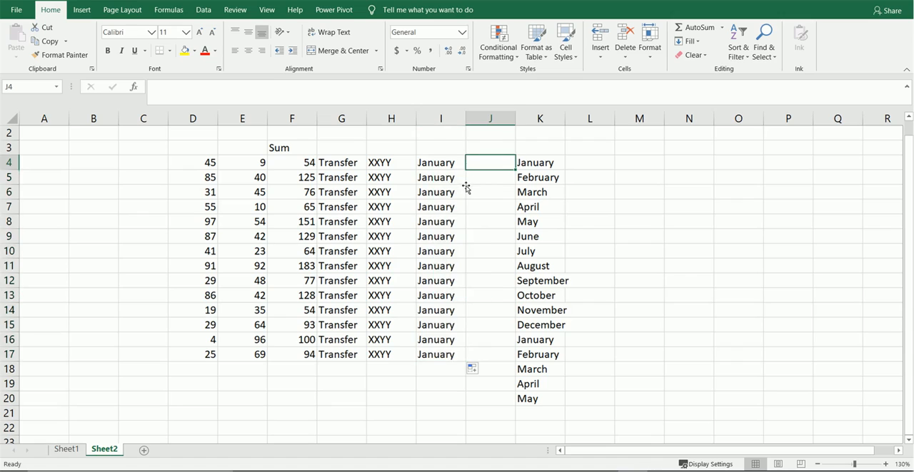
{"action": "key", "text": "alt+i"}
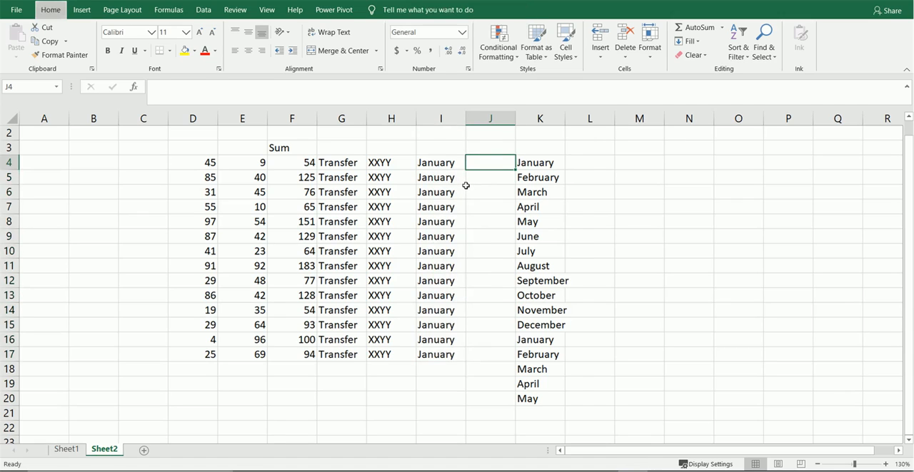
{"action": "key", "text": "c"}
{"action": "type", "text": "January"}
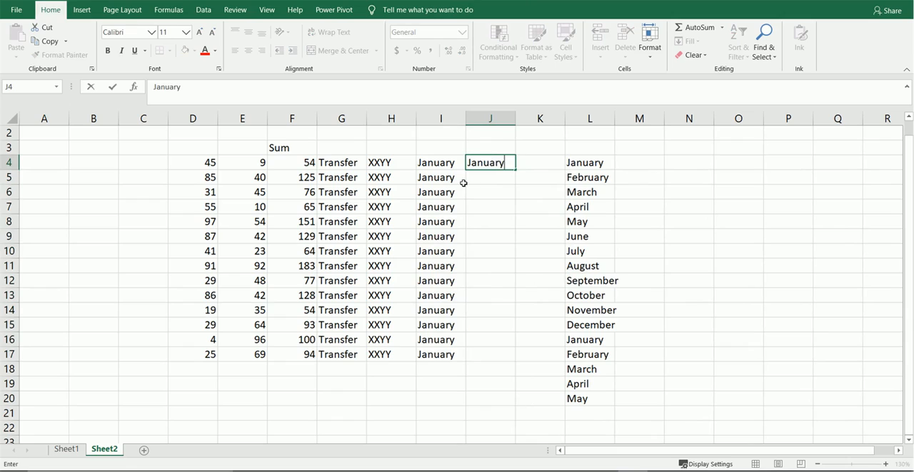
{"action": "key", "text": "Return"}
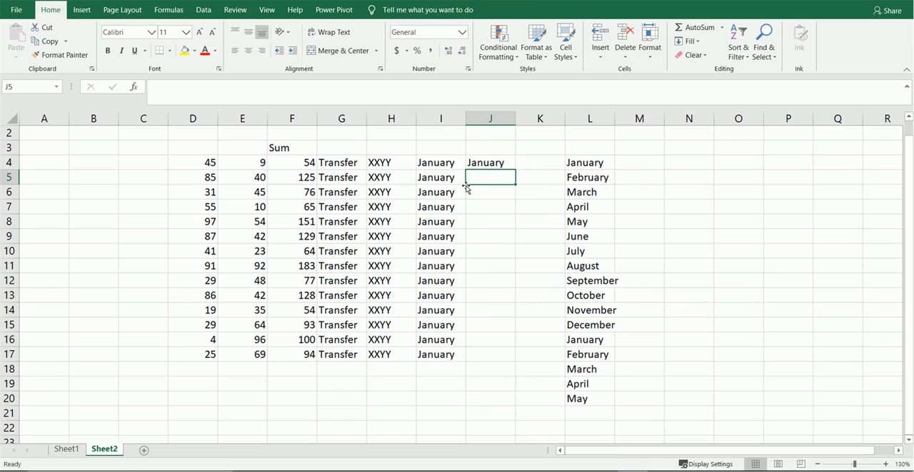
Step: Fill the month series from J4 down through J10 and undo the fill
{"action": "left_click", "coordinate": [487, 165]}
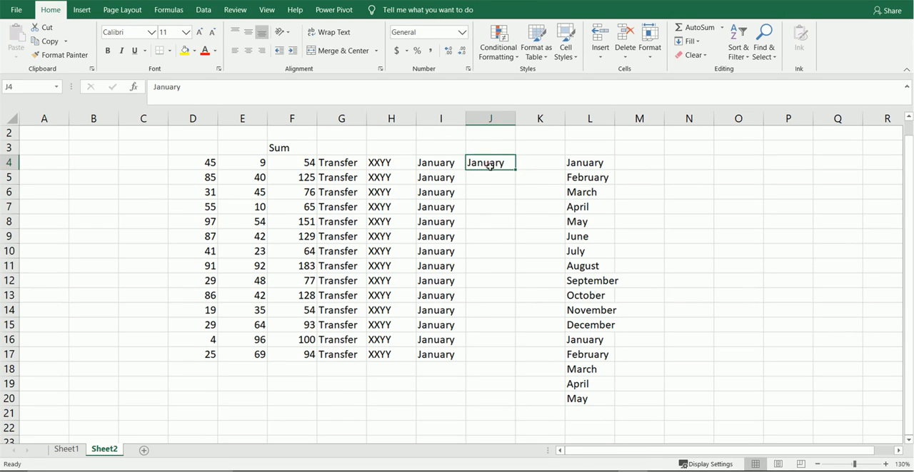
{"action": "left_click_drag", "start_coordinate": [516, 170], "coordinate": [514, 263]}
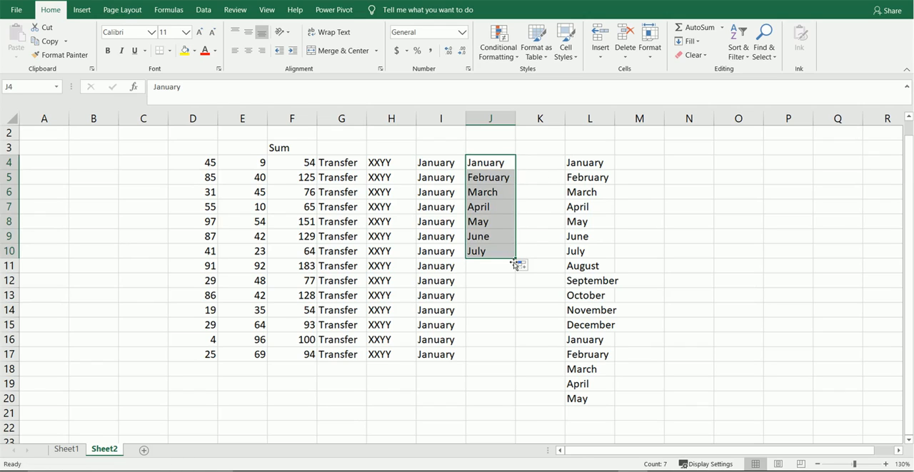
{"action": "key", "text": "ctrl+z"}
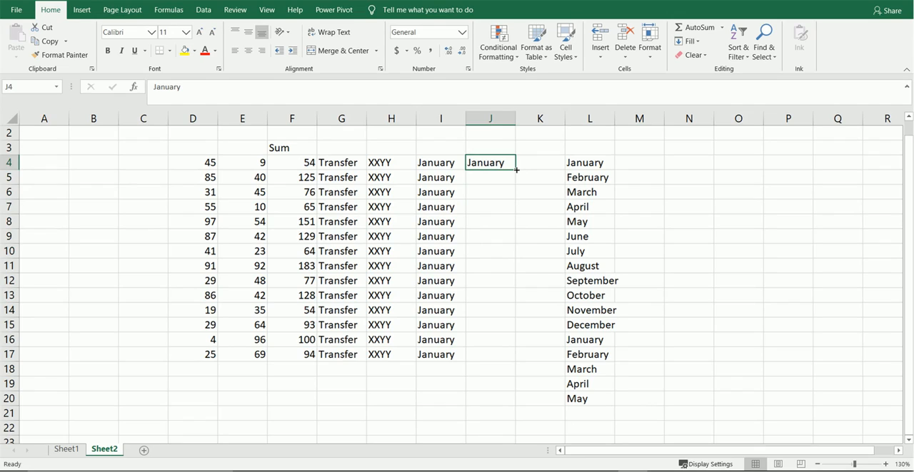
Step: Fill J4 down through J14 as plain copies of January instead of a month series
{"action": "left_click_drag", "start_coordinate": [516, 170], "coordinate": [506, 322]}
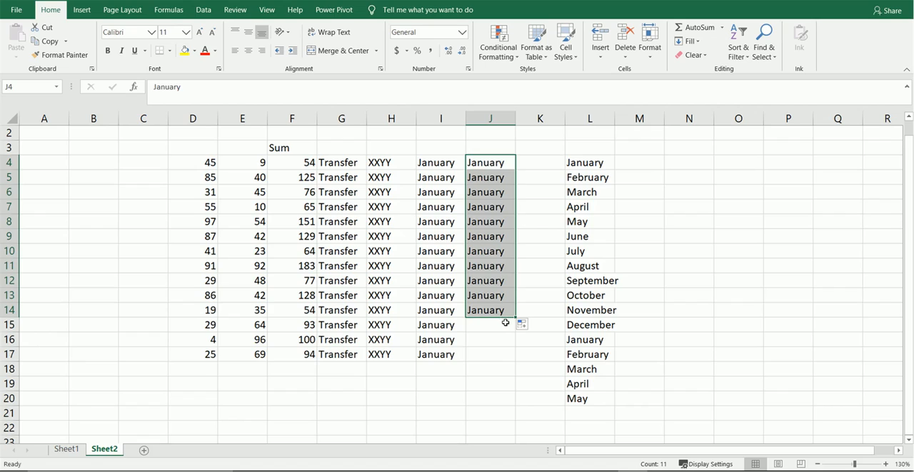
{"action": "key", "text": "Up"}
{"action": "key", "text": "Down"}
{"action": "key", "text": "Down"}
{"action": "key", "text": "Up"}
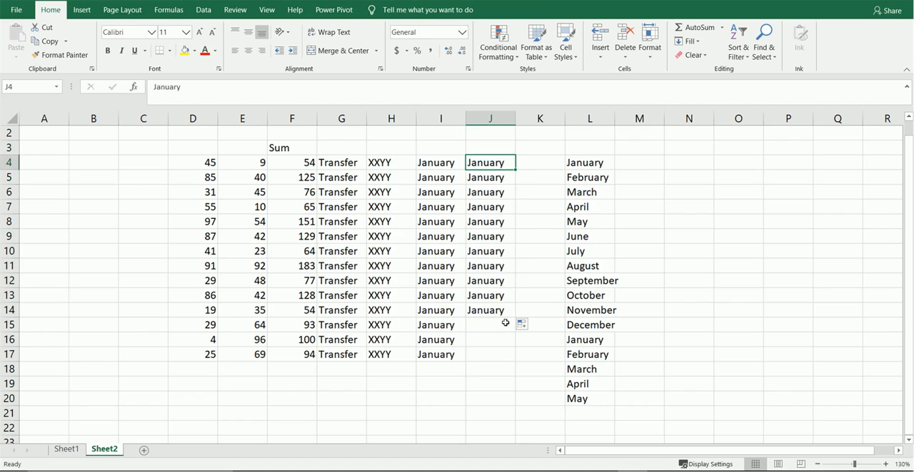
Step: Insert three blank columns at K:M, before the blank column and the month list
{"action": "key", "text": "Right"}
{"action": "key", "text": "shift+Right"}
{"action": "key", "text": "shift+Right"}
{"action": "key", "text": "alt+i"}
{"action": "key", "text": "c"}
Step: Enter 2 in K4 and 4 in K5, and extend the number series down through K14
{"action": "key", "text": "Left"}
{"action": "key", "text": "Right"}
{"action": "type", "text": "2"}
{"action": "key", "text": "Return"}
{"action": "type", "text": "4"}
{"action": "key", "text": "Return"}
{"action": "key", "text": "Up"}
{"action": "key", "text": "Up"}
{"action": "key", "text": "shift+Down"}
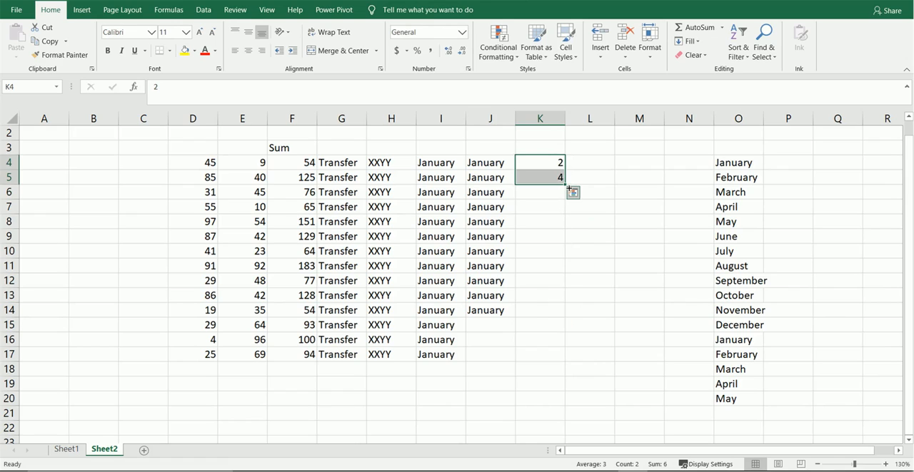
{"action": "left_click_drag", "start_coordinate": [564, 185], "coordinate": [563, 314]}
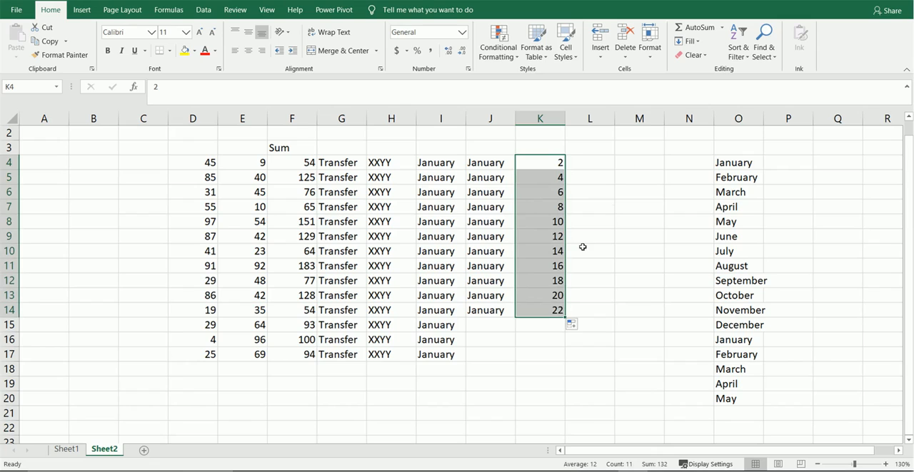
Step: Enter 2 in L4 and 4 in L5, and auto-fill the number series down through L17
{"action": "key", "text": "Right"}
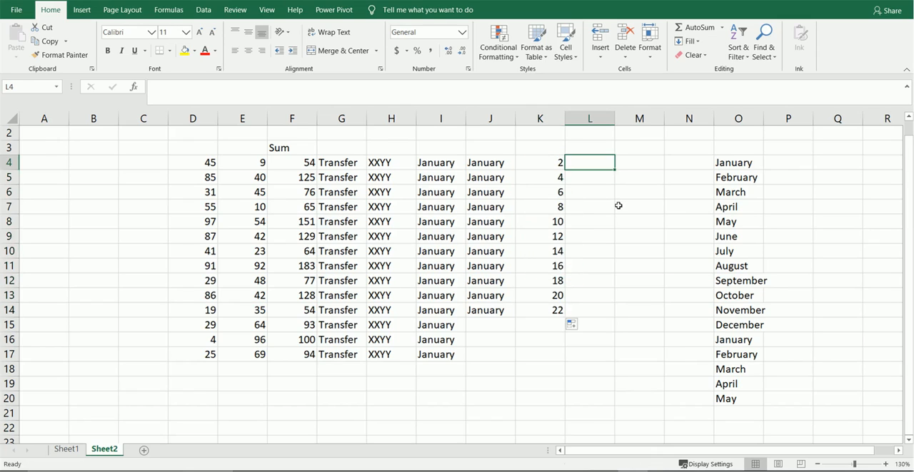
{"action": "type", "text": "2"}
{"action": "key", "text": "Return"}
{"action": "type", "text": "4"}
{"action": "key", "text": "Return"}
{"action": "key", "text": "Up"}
{"action": "key", "text": "Up"}
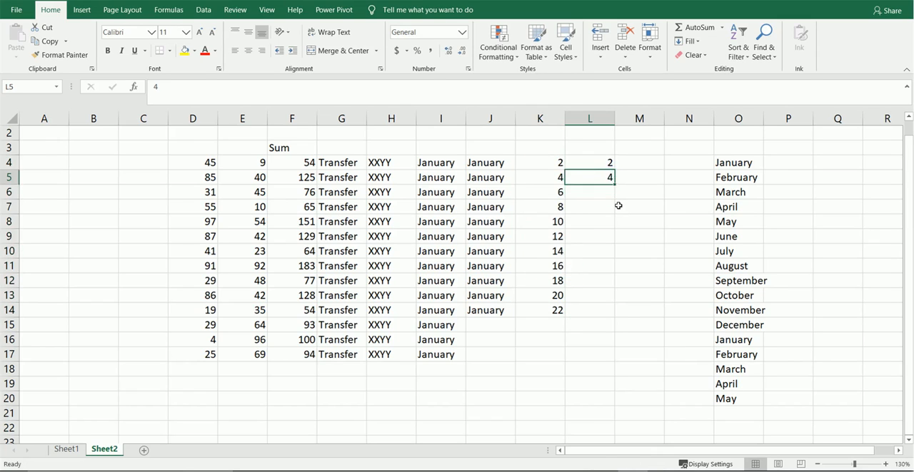
{"action": "key", "text": "shift+Down"}
{"action": "left_click", "coordinate": [620, 191]}
{"action": "left_click", "coordinate": [620, 191]}
{"action": "double_click", "coordinate": [614, 185]}
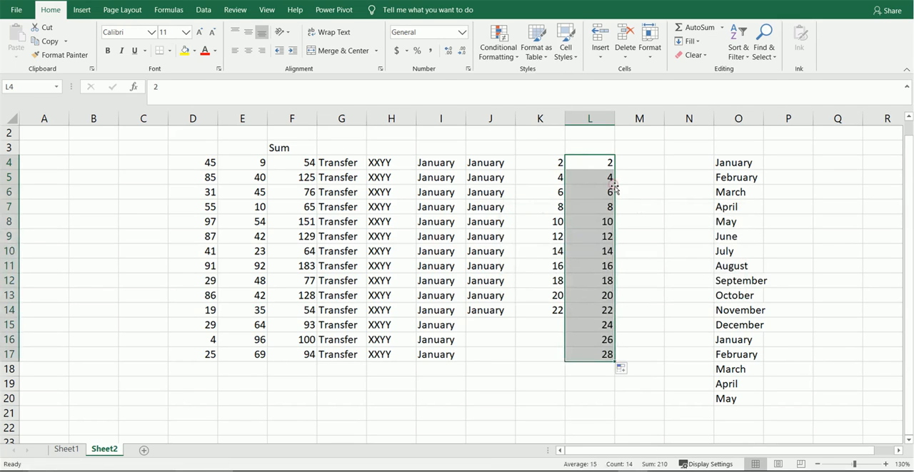
Step: Enter 2 in M4 and 4 in M5
{"action": "key", "text": "Up"}
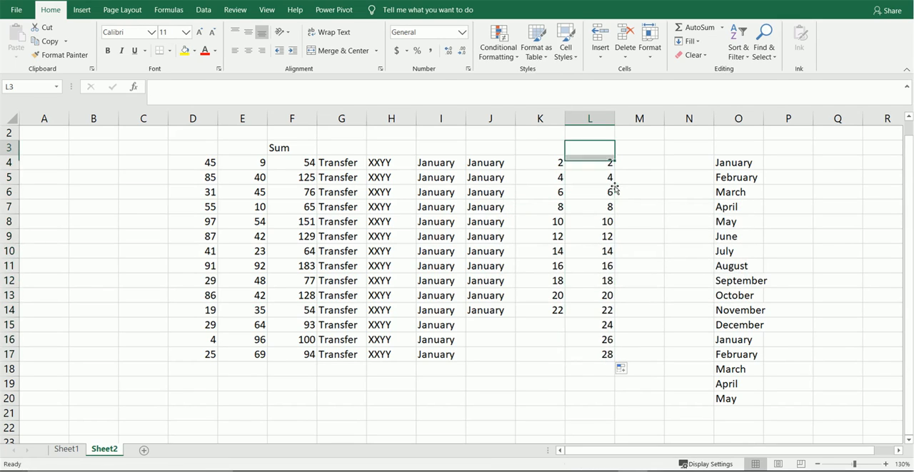
{"action": "key", "text": "Right"}
{"action": "key", "text": "Down"}
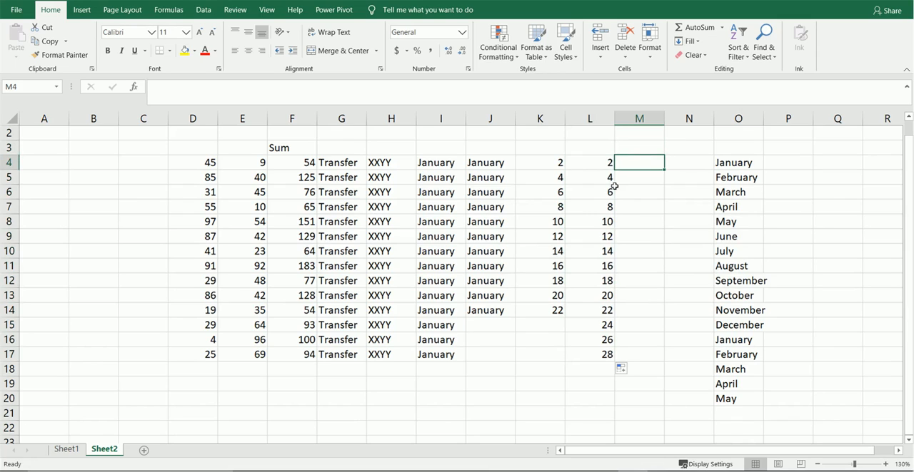
{"action": "type", "text": "24"}
{"action": "key", "text": "Return"}
{"action": "key", "text": "Up"}
{"action": "type", "text": "2"}
{"action": "key", "text": "Return"}
{"action": "type", "text": "4"}
Step: Fill M4:M5 down through M16 as repeated copies of 2 and 4 instead of a continuing series
{"action": "key", "text": "Up"}
{"action": "key", "text": "shift+Down"}
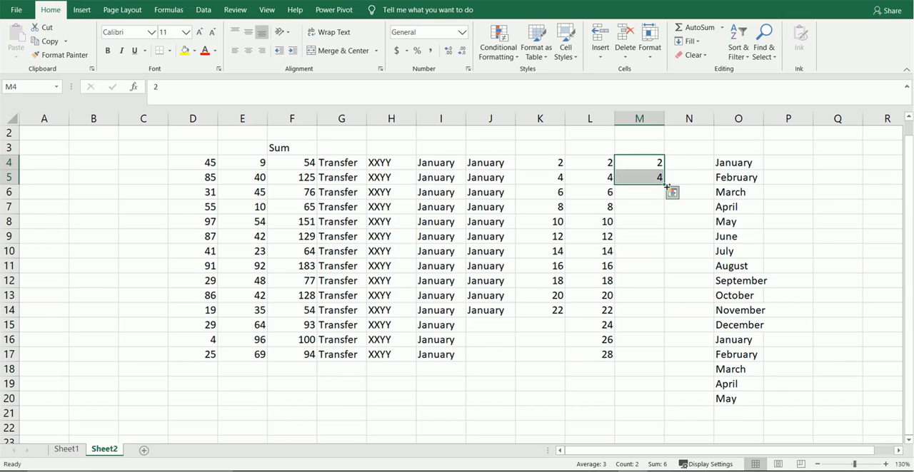
{"action": "left_click", "coordinate": [666, 190]}
{"action": "left_click", "coordinate": [667, 191]}
{"action": "left_click_drag", "start_coordinate": [664, 184], "coordinate": [663, 344]}
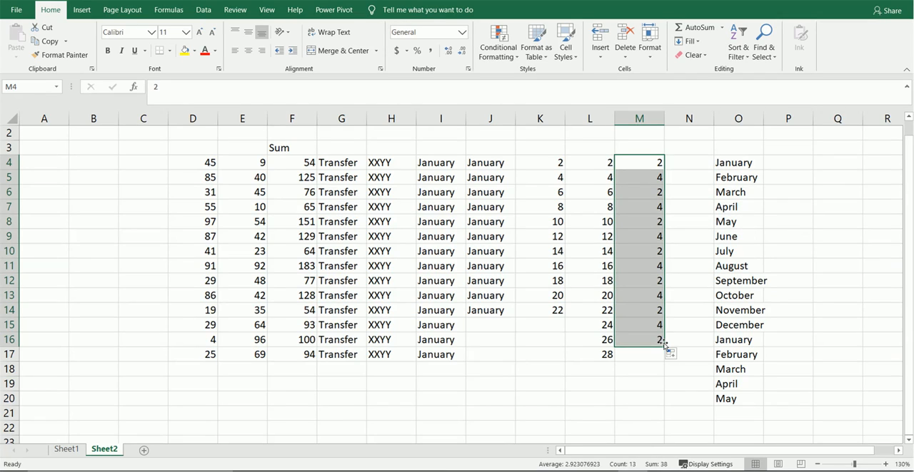
Step: Enter Sunday in P4 beside the month list and auto-fill the weekday series down through P20
{"action": "key", "text": "Right"}
{"action": "key", "text": "Right"}
{"action": "key", "text": "Right"}
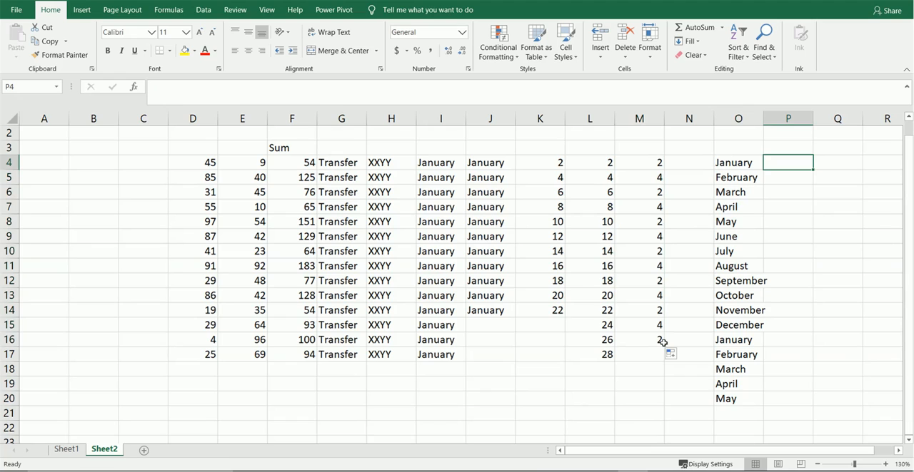
{"action": "key", "text": "Right"}
{"action": "key", "text": "Right"}
{"action": "key", "text": "Left"}
{"action": "key", "text": "Left"}
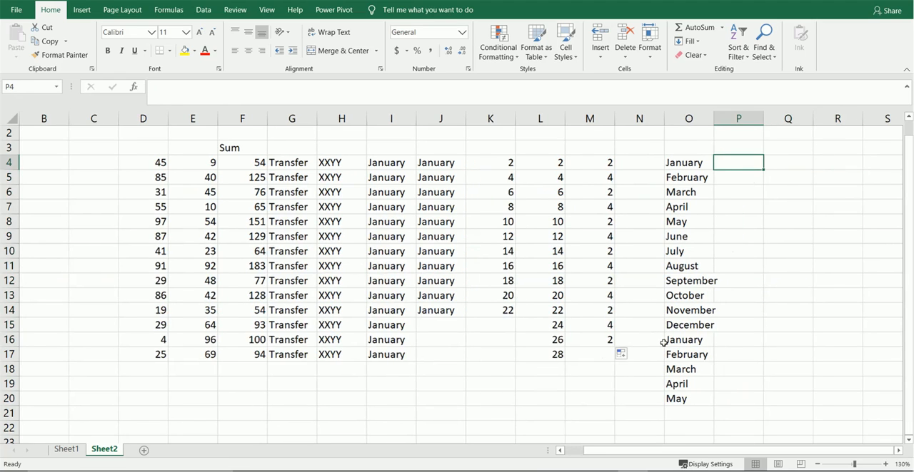
{"action": "type", "text": "Sunday"}
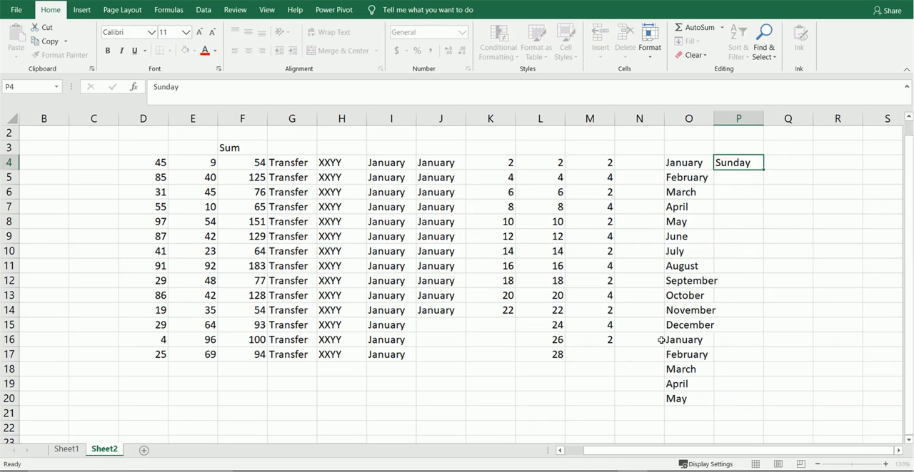
{"action": "key", "text": "Return"}
{"action": "key", "text": "Up"}
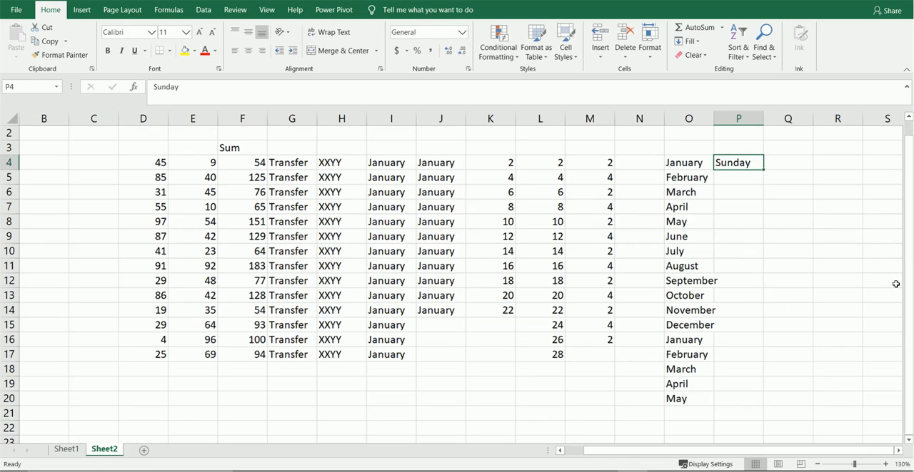
{"action": "double_click", "coordinate": [765, 172]}
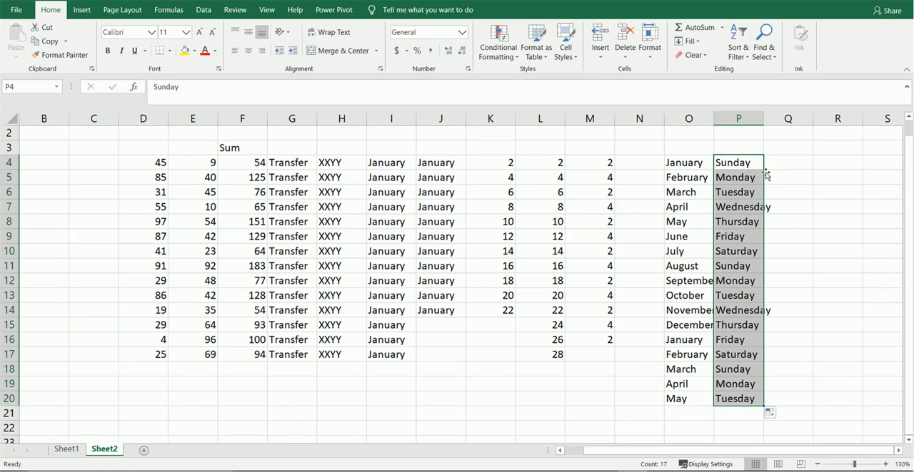
Step: Fill the weekday series from Sunday in P4 across row 4 through AA4
{"action": "key", "text": "Right"}
{"action": "key", "text": "Right"}
{"action": "key", "text": "Right"}
{"action": "key", "text": "Right"}
{"action": "key", "text": "Right"}
{"action": "key", "text": "Right"}
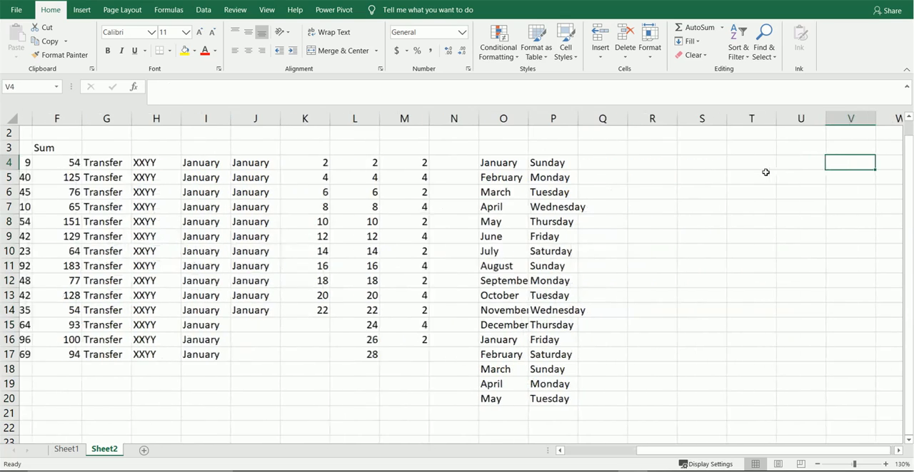
{"action": "key", "text": "Left"}
{"action": "key", "text": "Left"}
{"action": "key", "text": "Left"}
{"action": "key", "text": "Left"}
{"action": "key", "text": "Left"}
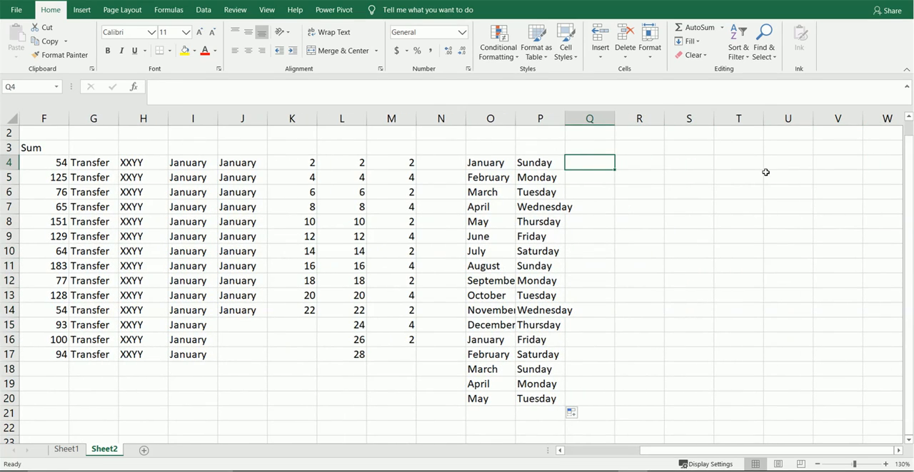
{"action": "key", "text": "Right"}
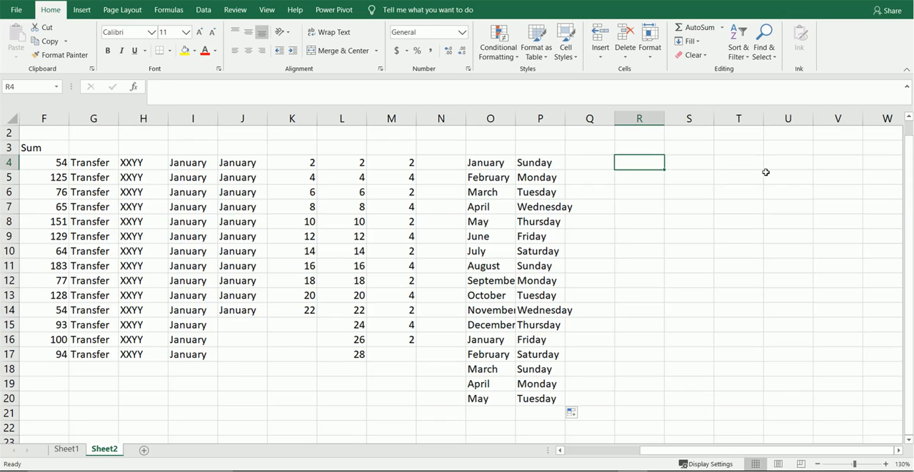
{"action": "key", "text": "Left"}
{"action": "key", "text": "Left"}
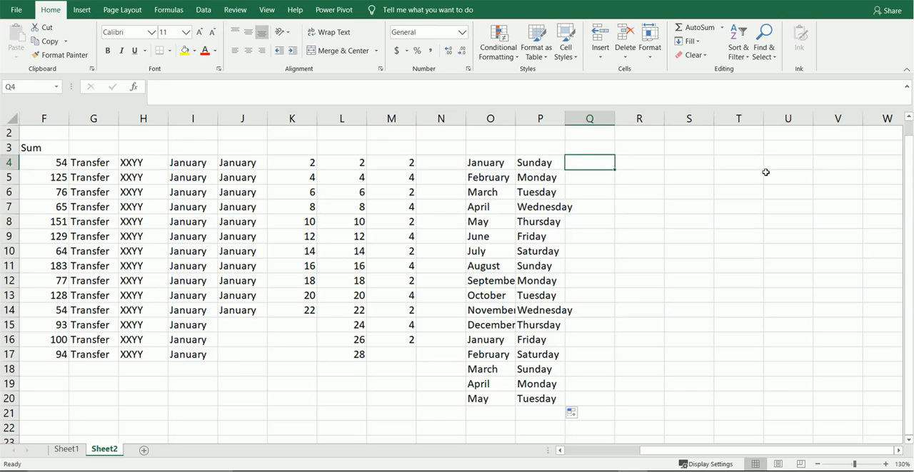
{"action": "left_click_drag", "start_coordinate": [565, 172], "coordinate": [813, 175]}
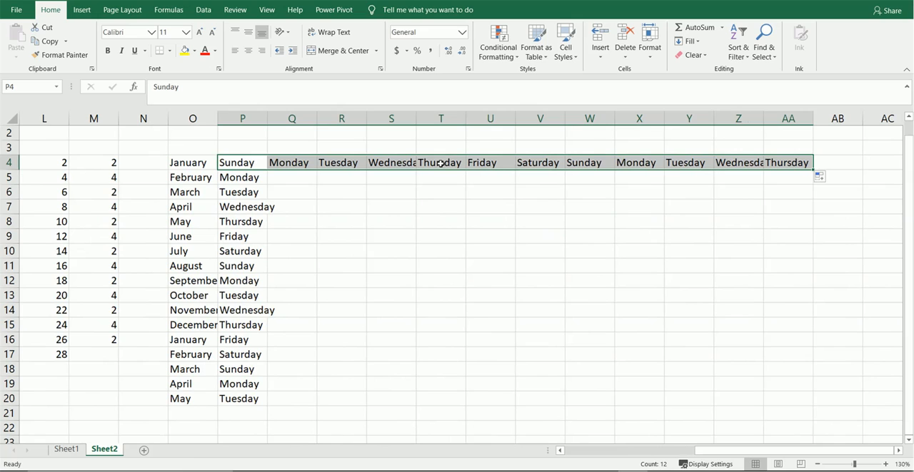
{"action": "key", "text": "Left"}
{"action": "key", "text": "Left"}
{"action": "key", "text": "Left"}
{"action": "key", "text": "Left"}
{"action": "key", "text": "Left"}
{"action": "key", "text": "Left"}
{"action": "key", "text": "Left"}
{"action": "key", "text": "Left"}
{"action": "key", "text": "Left"}
{"action": "key", "text": "Left"}
{"action": "key", "text": "Left"}
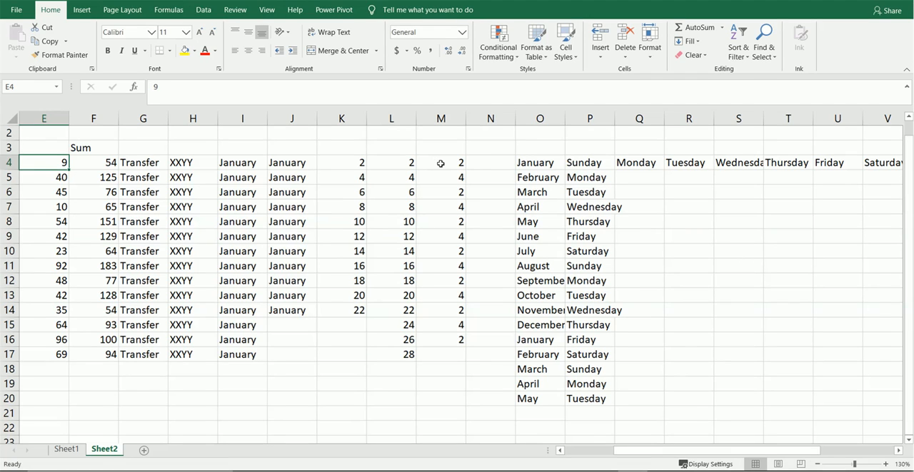
{"action": "key", "text": "Left"}
{"action": "key", "text": "Left"}
{"action": "key", "text": "Left"}
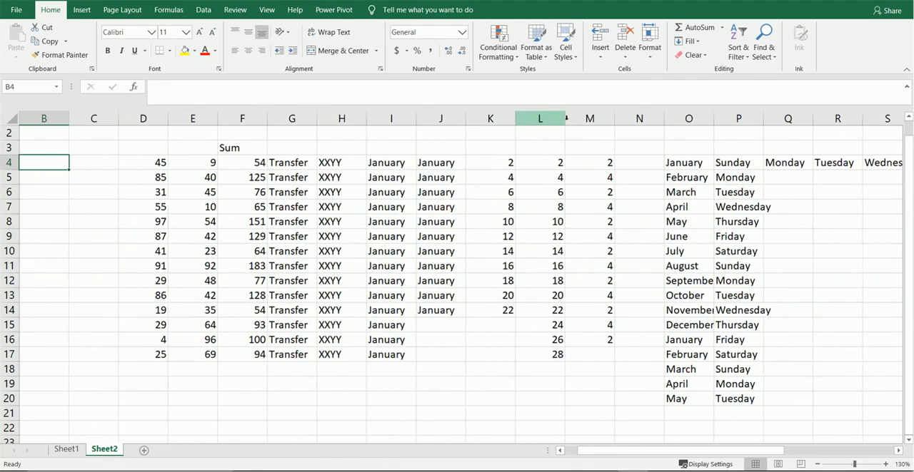